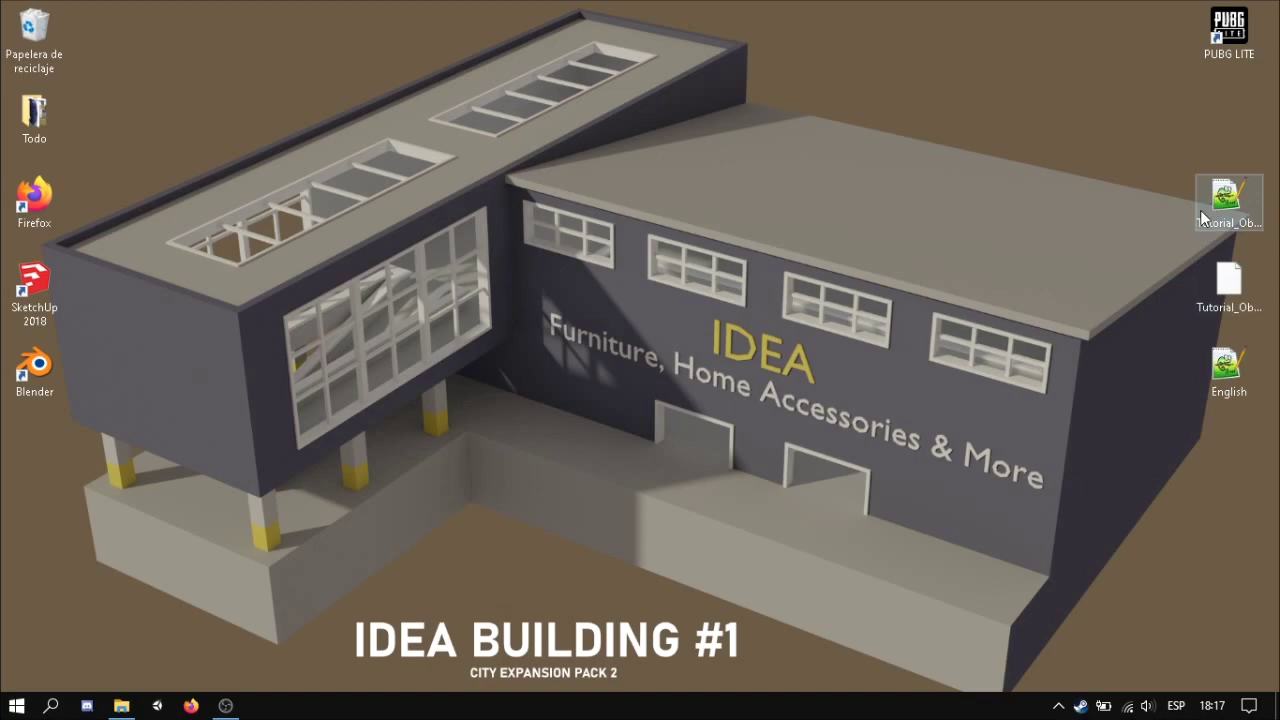
left_click(1222, 290)
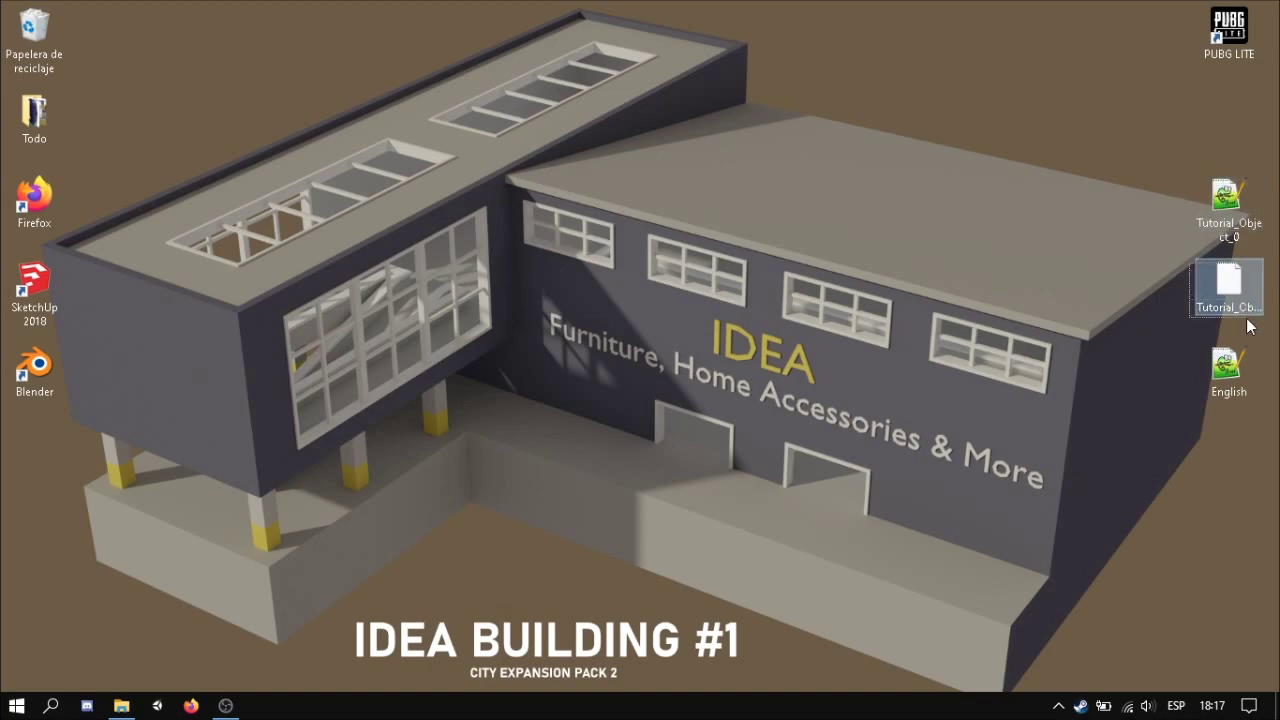
left_click(1226, 200)
left_click(1256, 390)
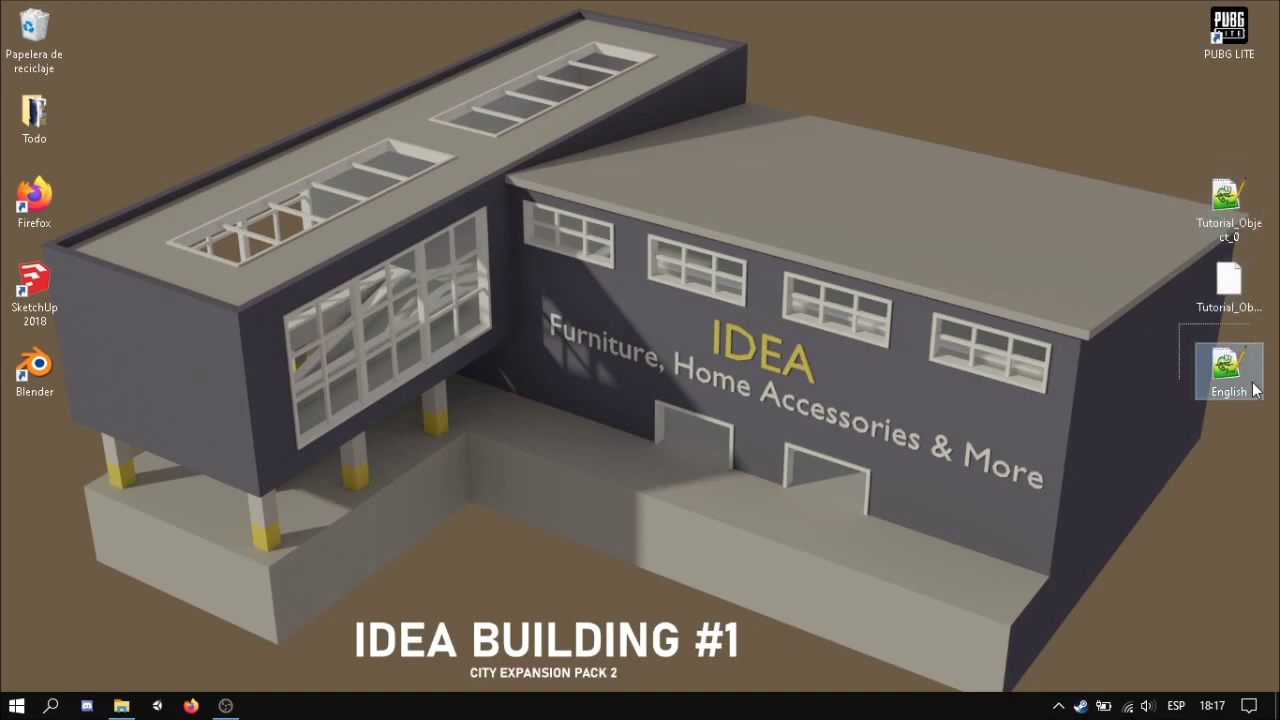
left_click(1090, 221)
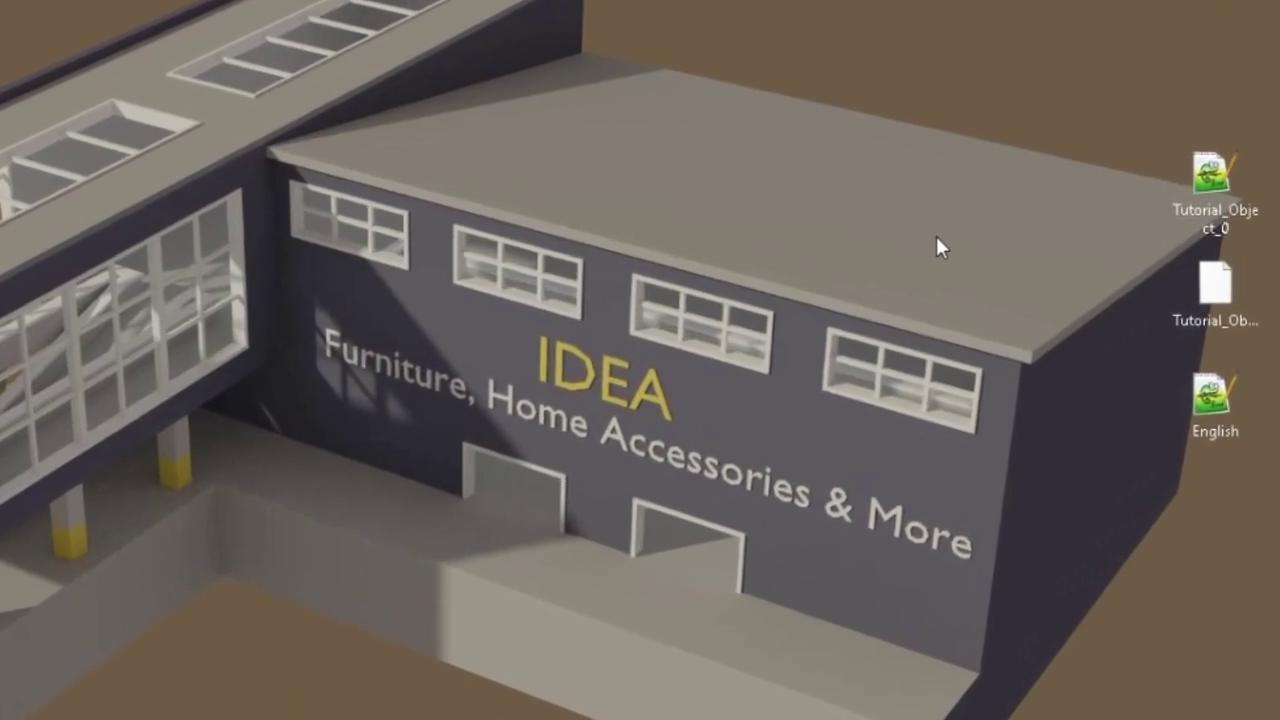
Create a new folder on the desktop and name it Tutorial_Object_0.
right_click(858, 218)
mouse_move(950, 493)
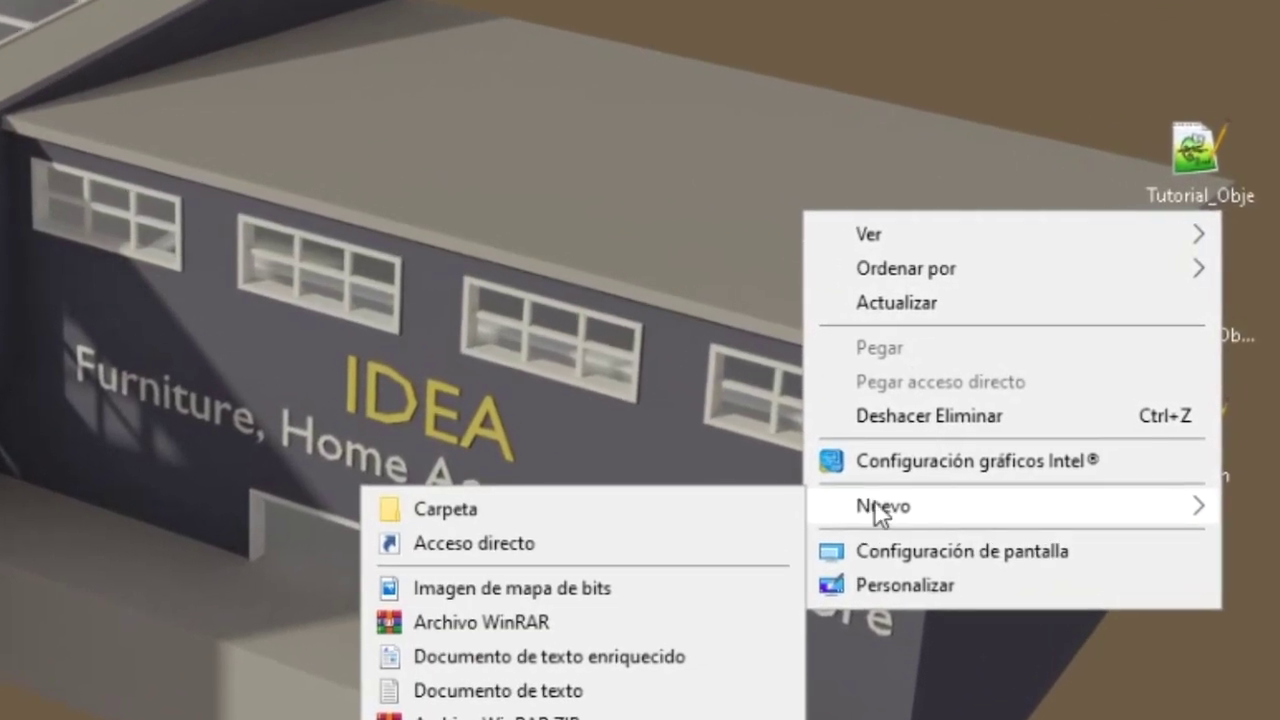
left_click(686, 533)
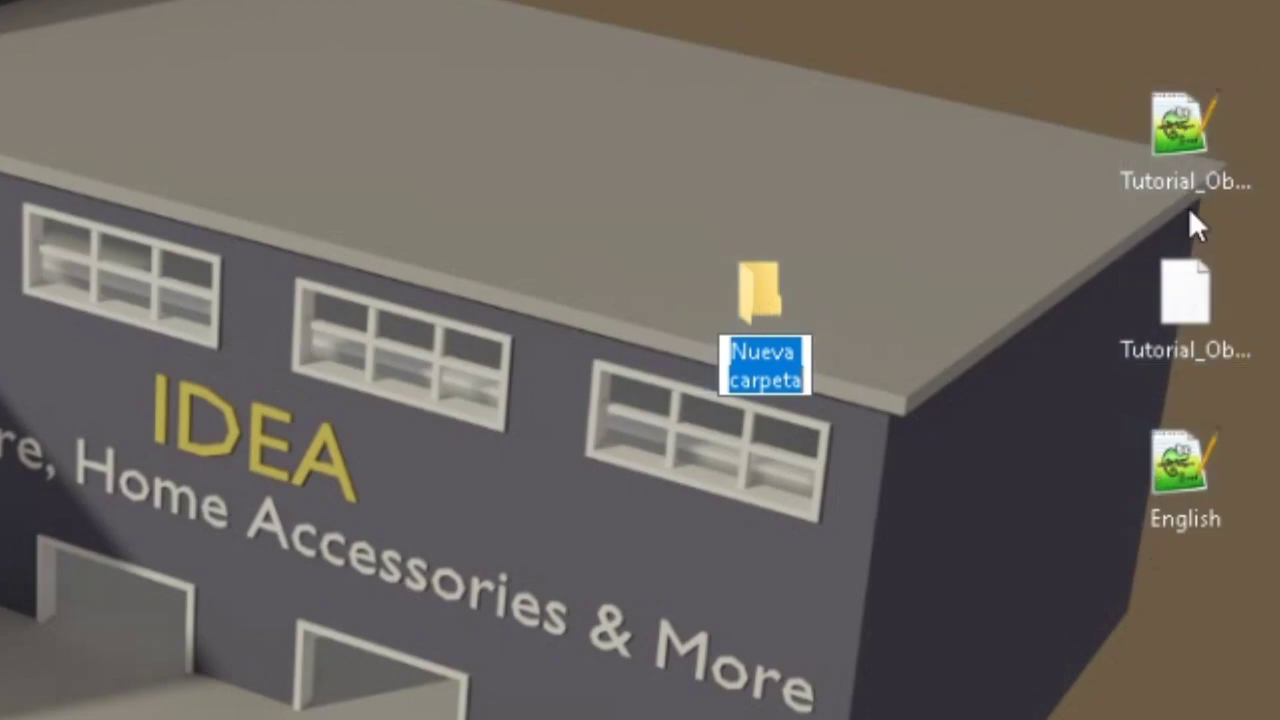
type("Tutor")
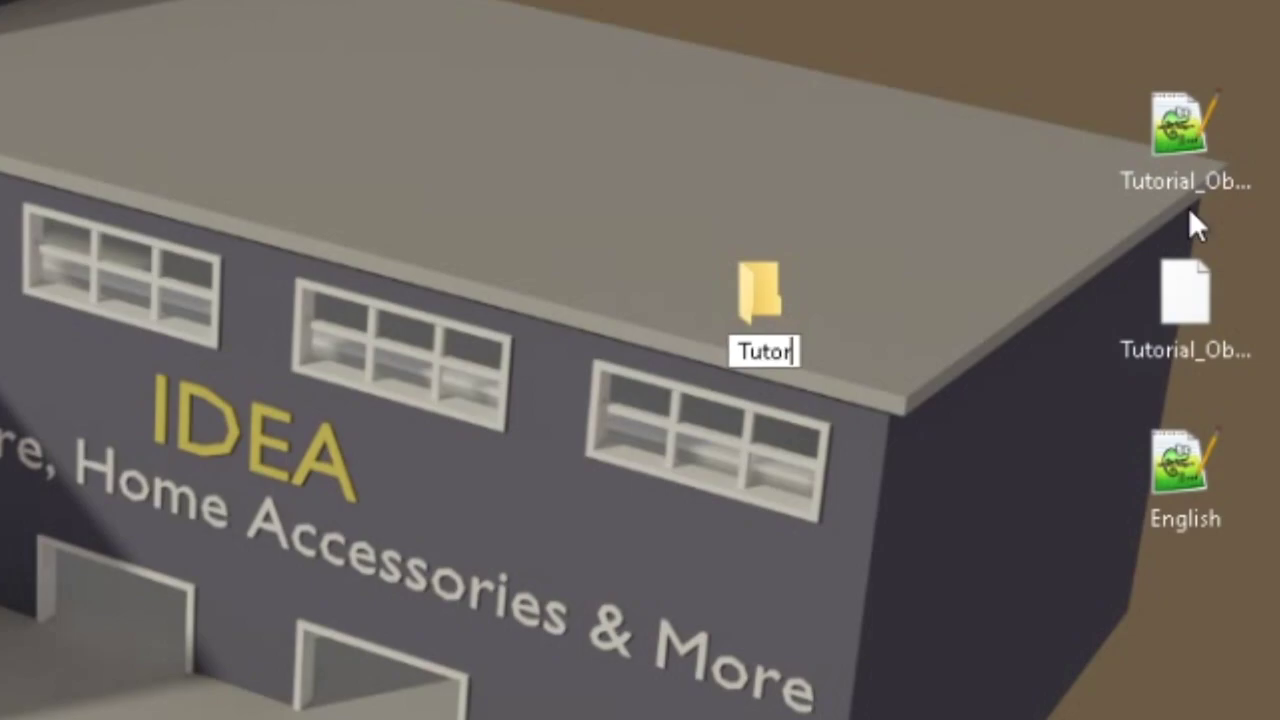
type("ial_Objec")
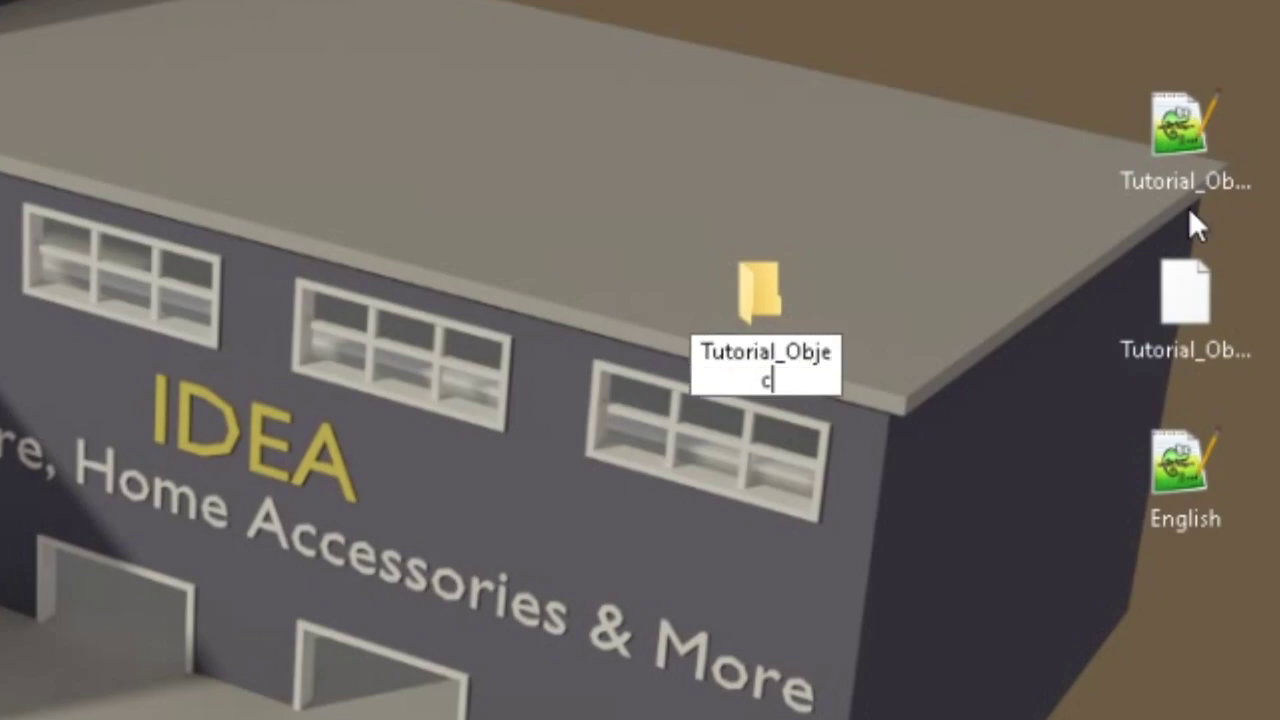
type("t_0")
key("Return")
Move the two Tutorial_Object files and the English file from the desktop into the Tutorial_Object_0 folder.
left_click(1031, 343)
left_click_drag(1058, 75, 1189, 620)
left_click_drag(1185, 130, 800, 223)
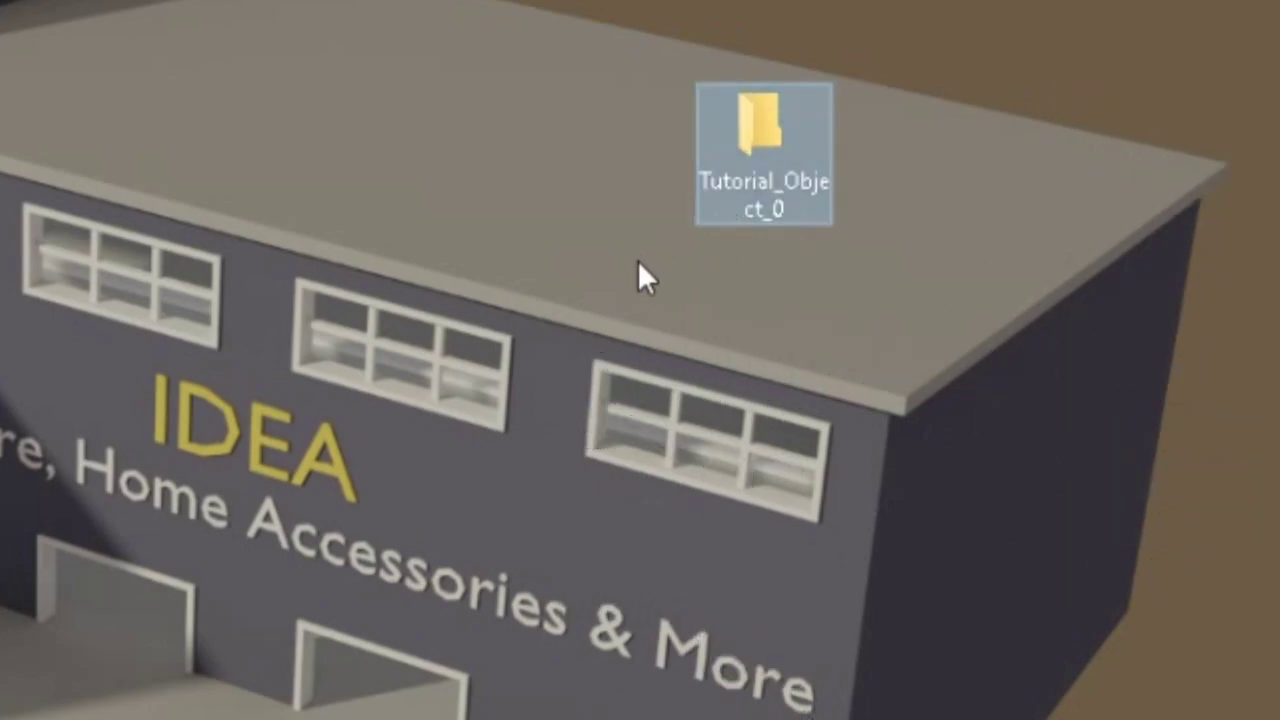
left_click_drag(630, 88, 928, 18)
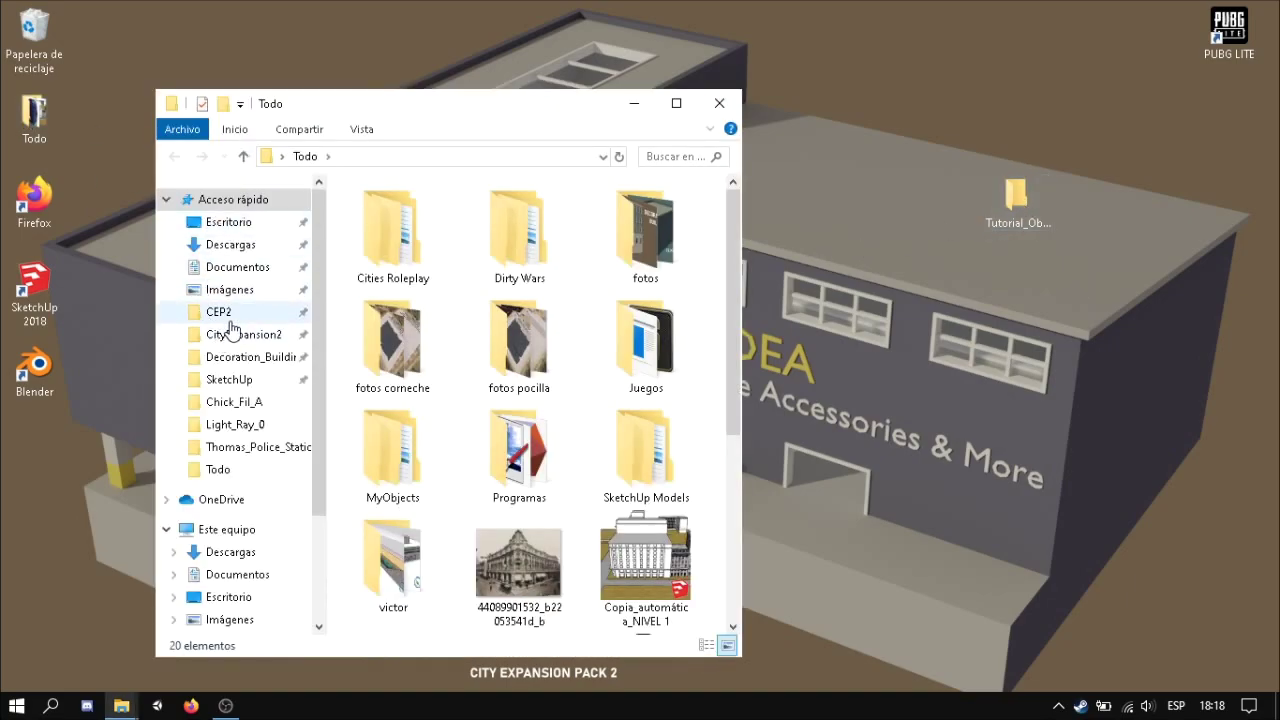
Open the Objects folder inside Unturned's Bundles directory.
left_click(230, 318)
left_click(440, 157)
left_click(440, 157)
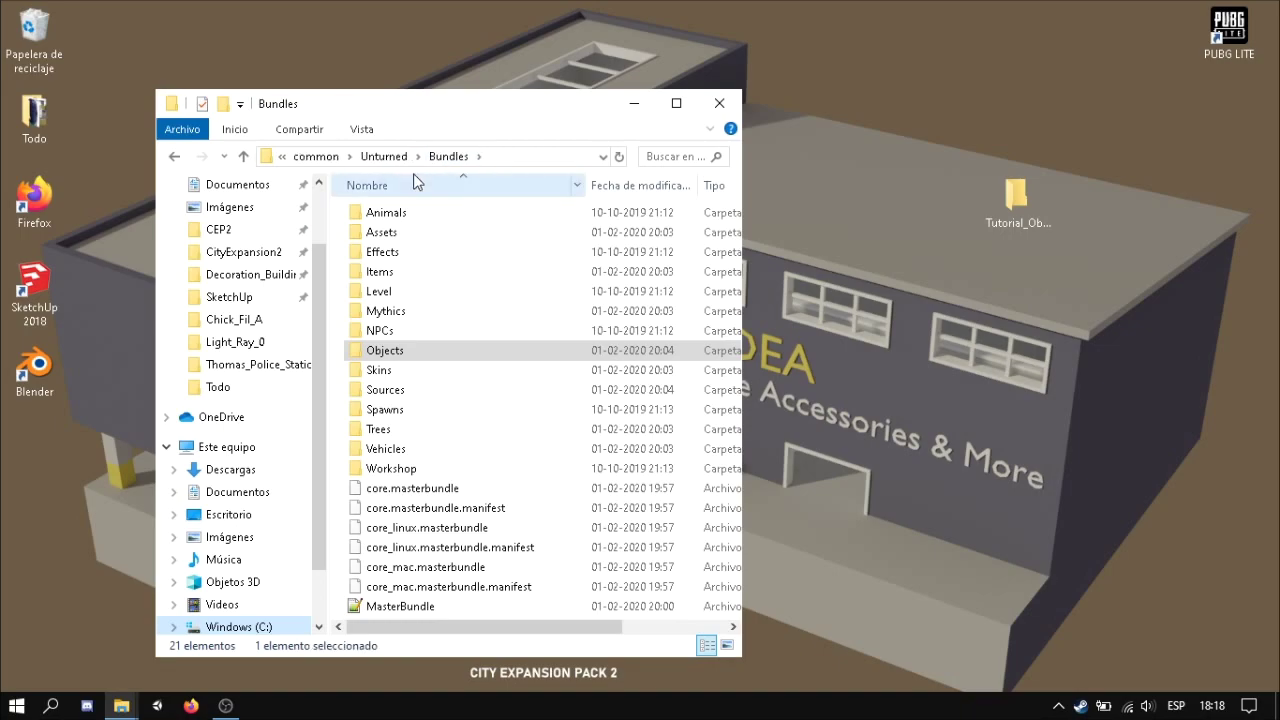
double_click(400, 352)
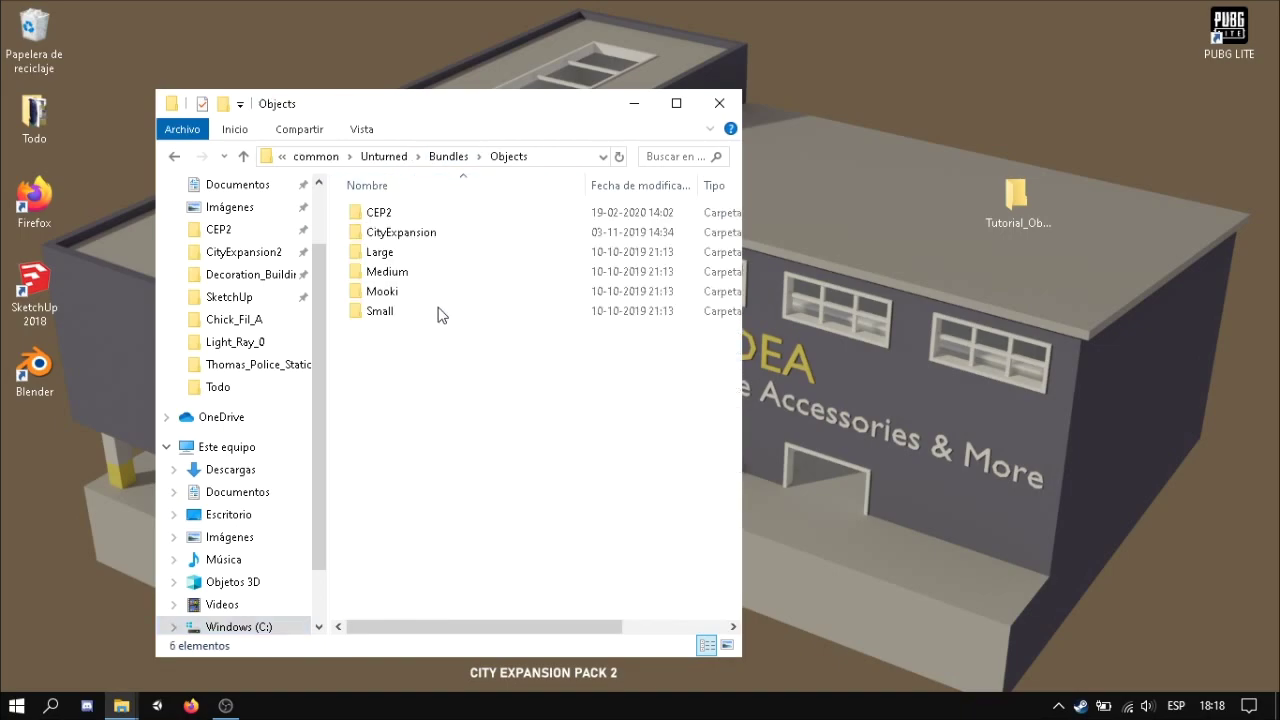
Create a new folder named tutorialobjects inside the game's Objects folder.
right_click(397, 377)
mouse_move(575, 605)
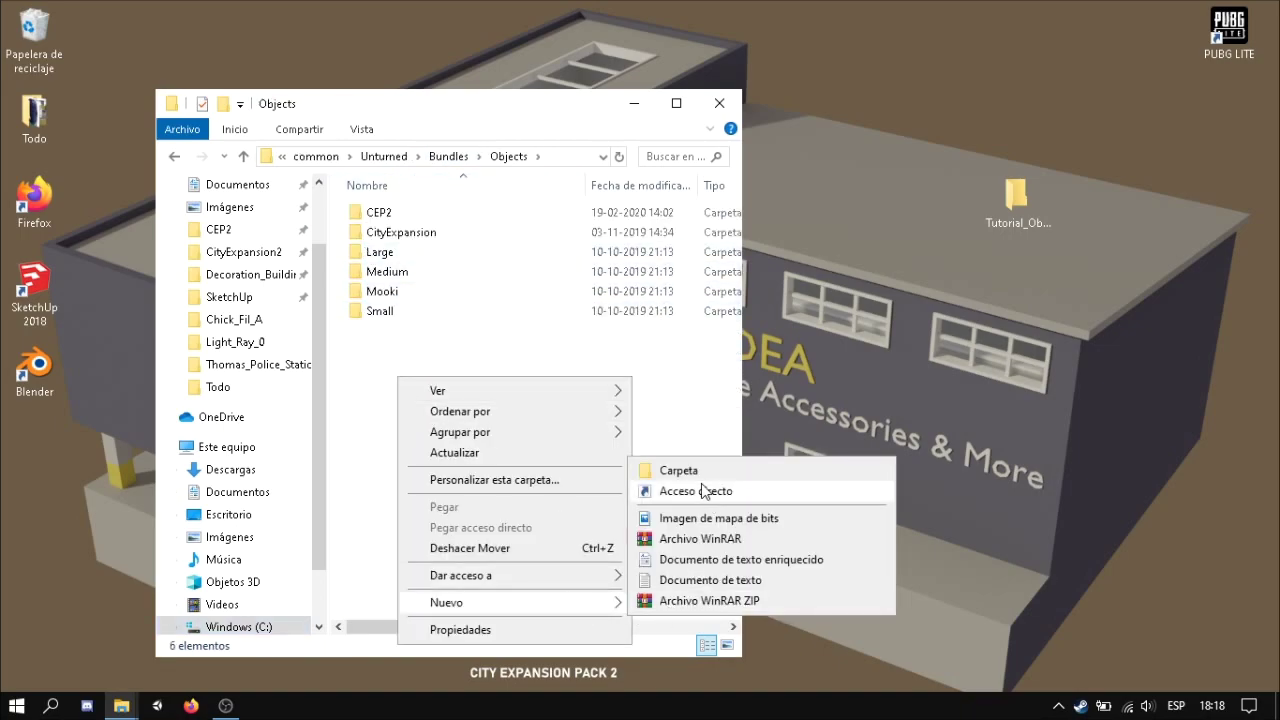
left_click(698, 474)
key("BackSpace")
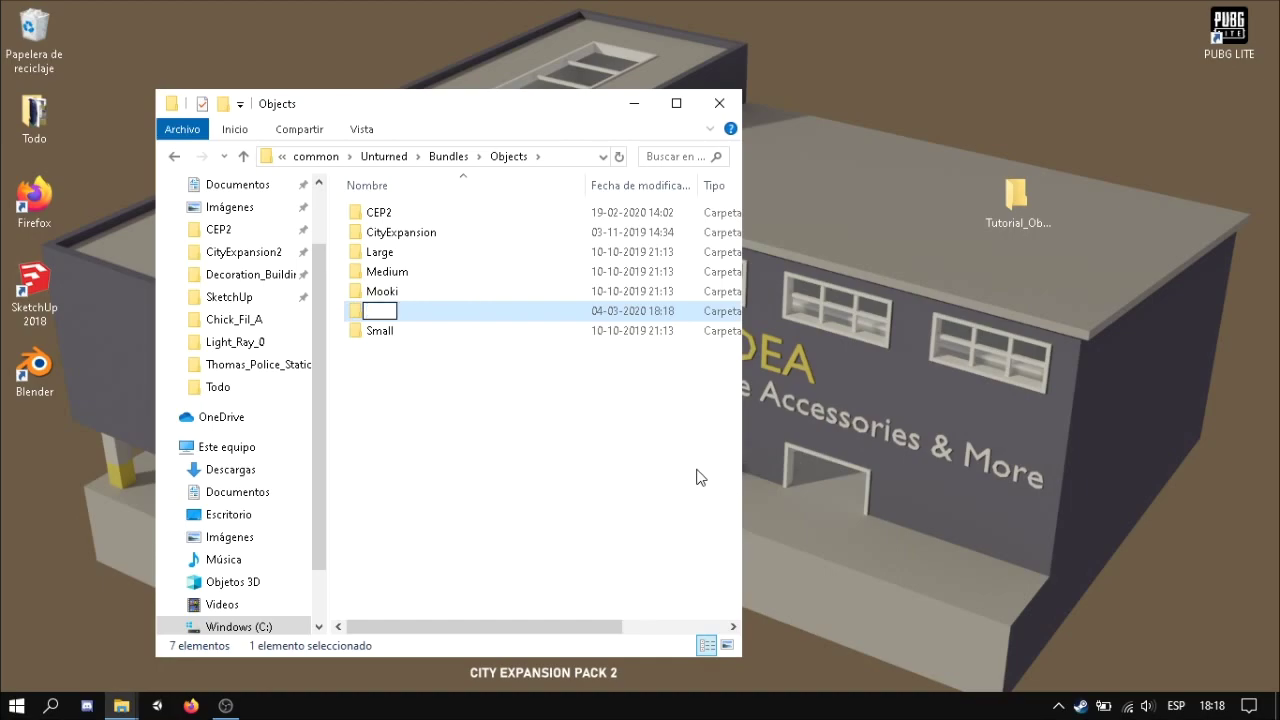
type("tutorial")
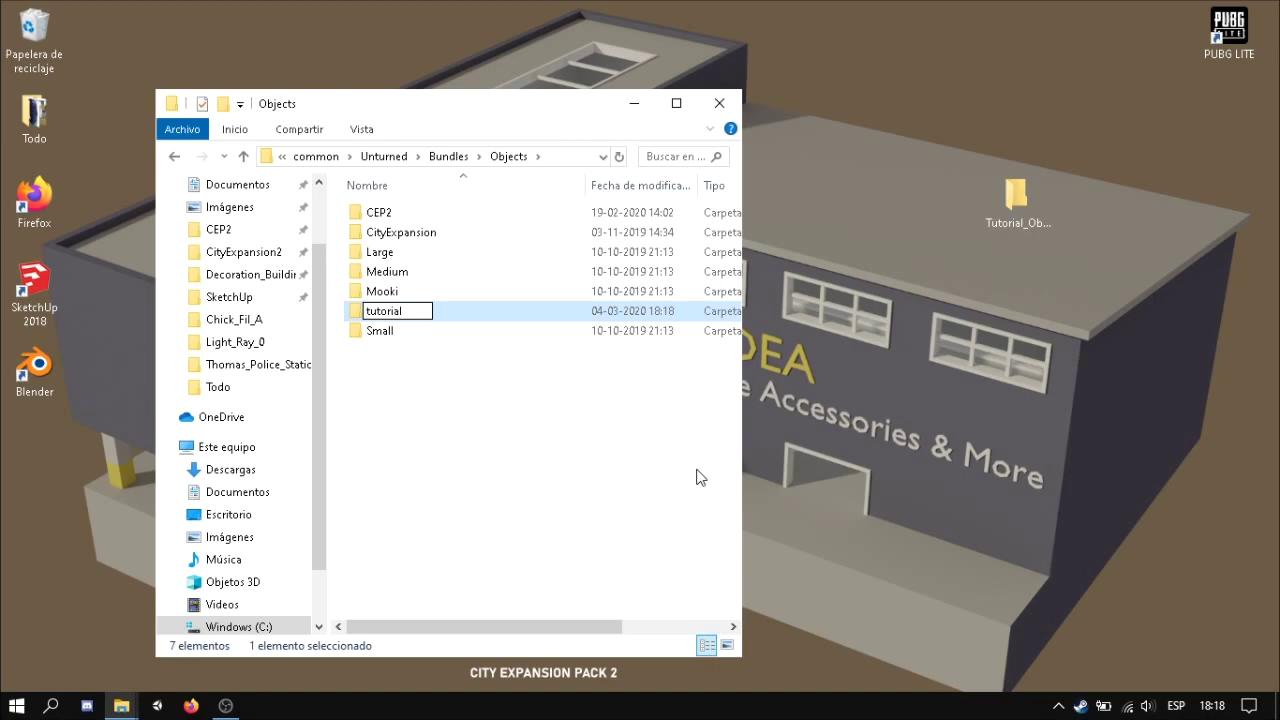
type("objects")
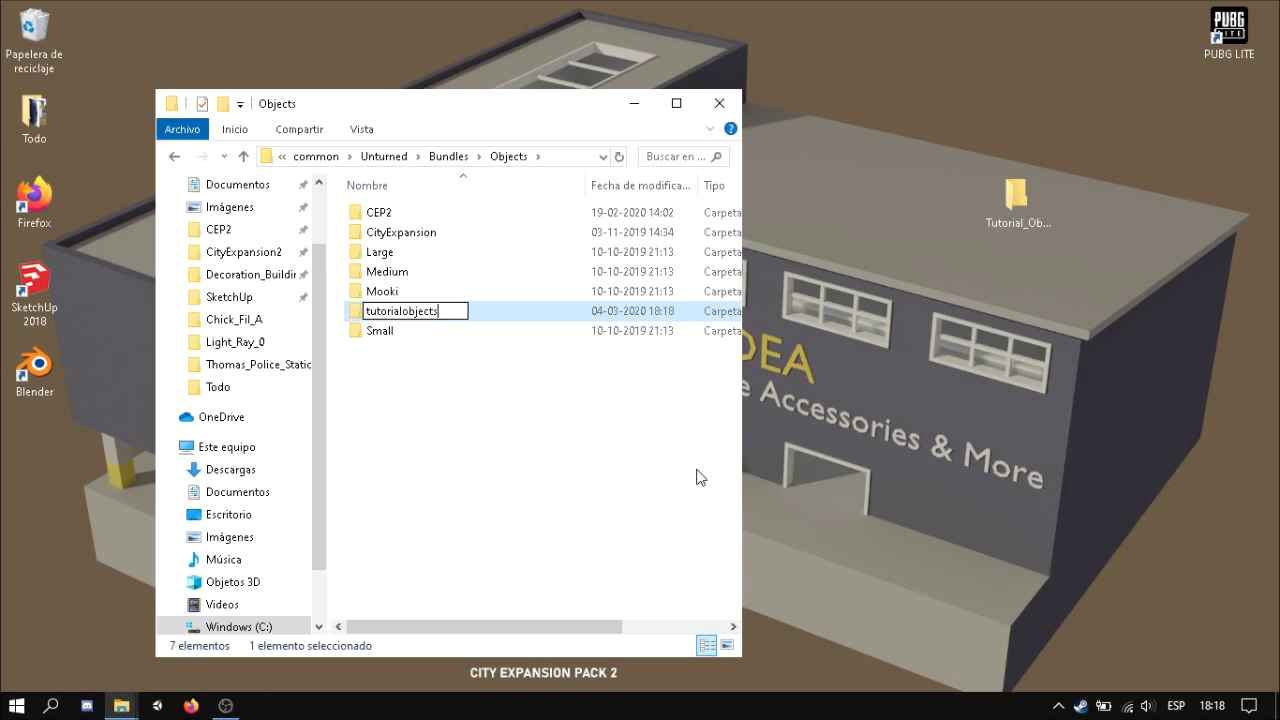
key("Return")
Move the Tutorial_Object_0 folder from the desktop into the tutorialobjects folder.
left_click(1003, 213)
left_click_drag(1001, 209, 386, 337)
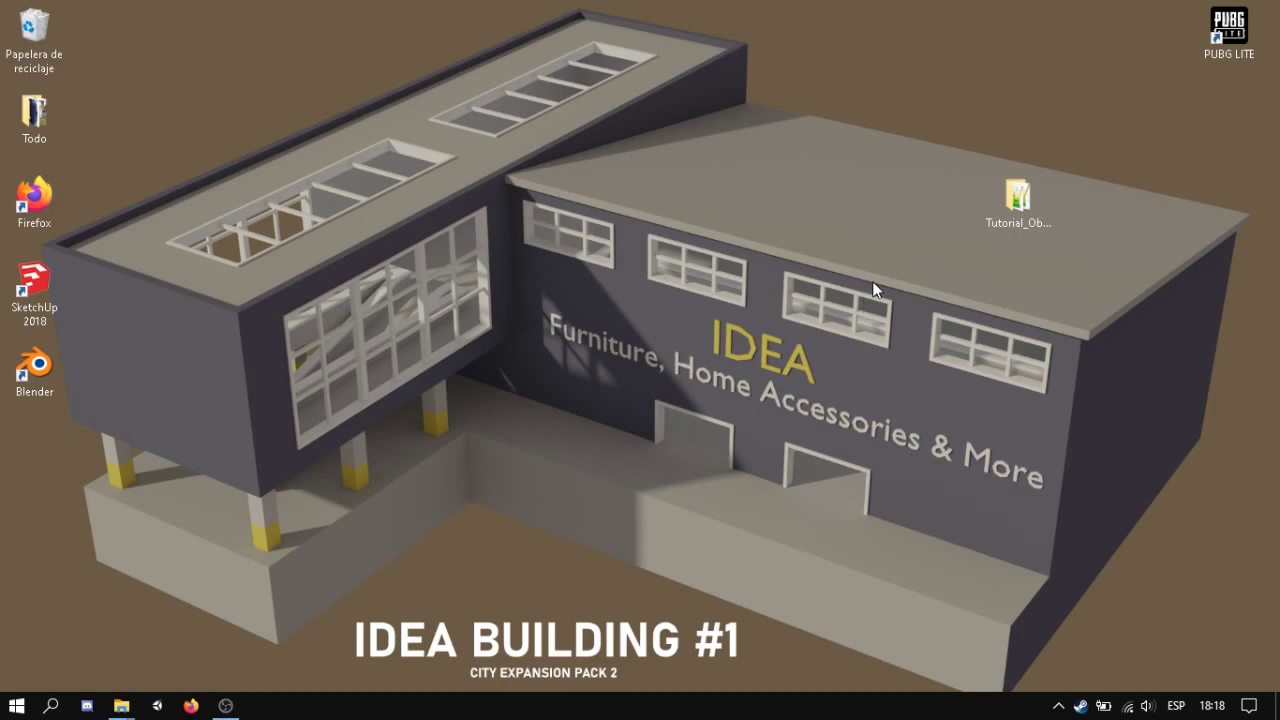
Open the Todo folder from the desktop and create a folder named "my mods" in it.
double_click(34, 112)
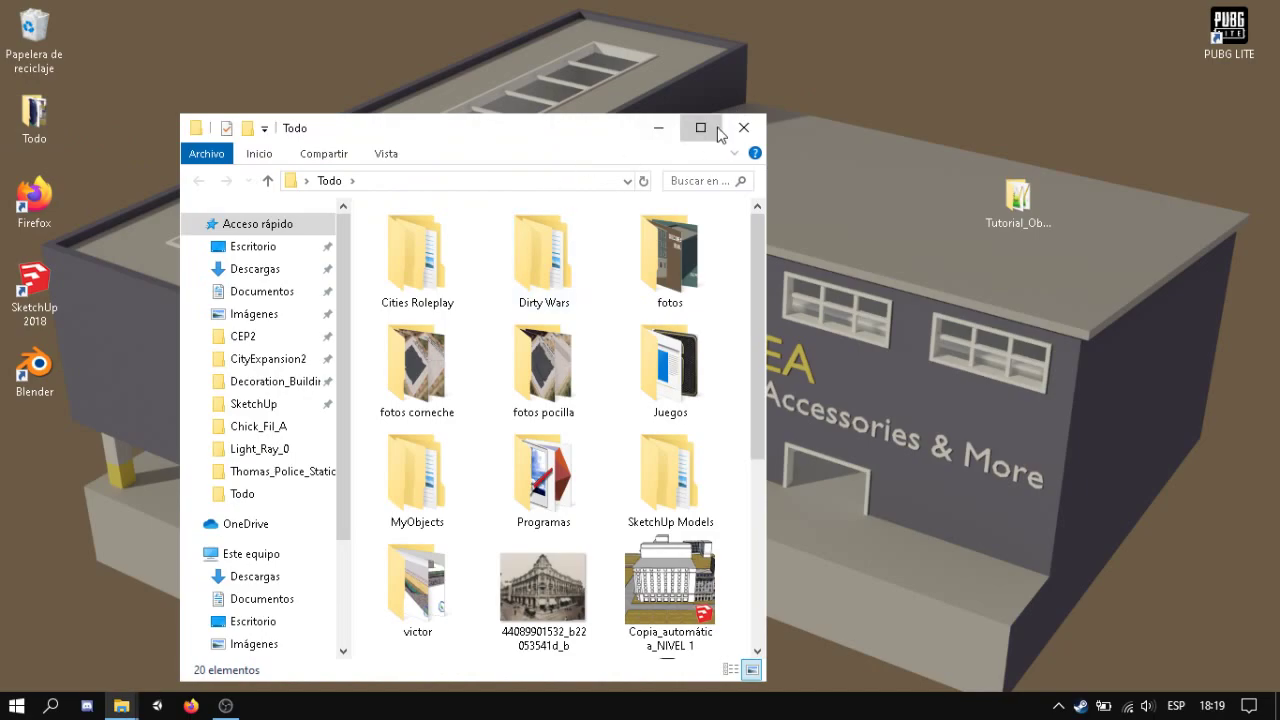
left_click(712, 130)
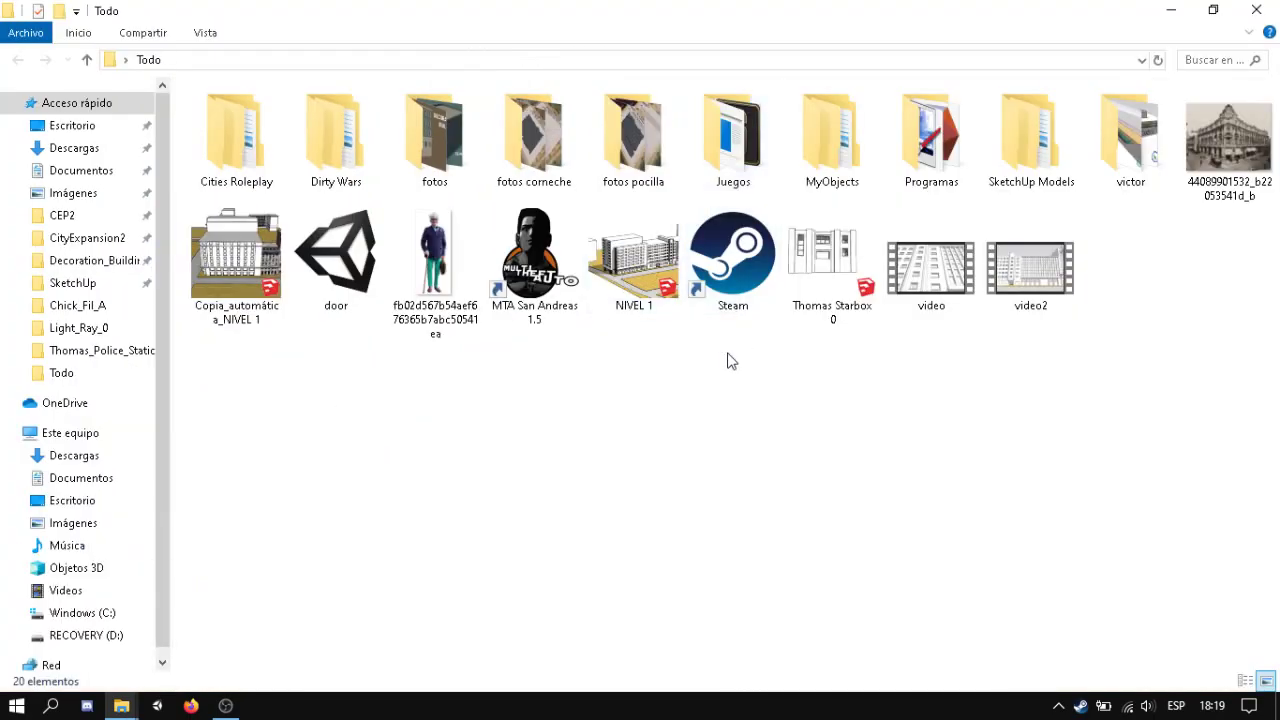
right_click(673, 399)
mouse_move(851, 626)
left_click(958, 493)
key("BackSpace")
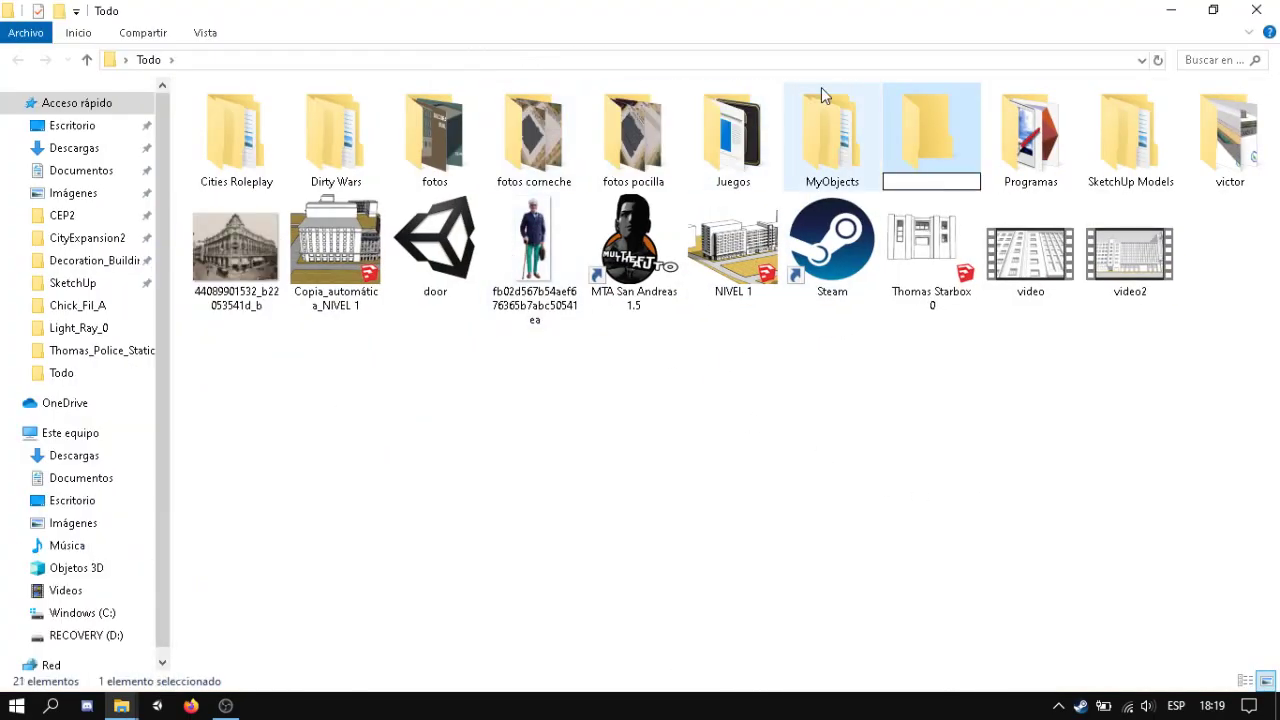
type("my mods")
key("Return")
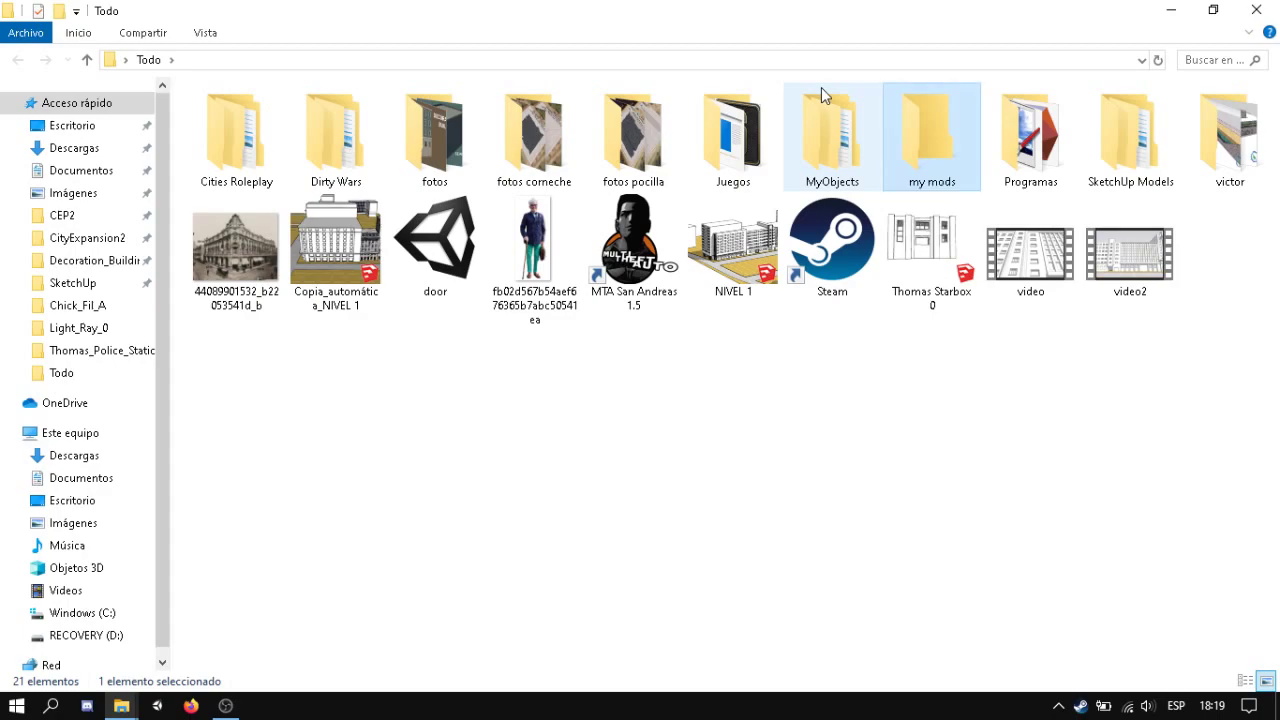
Create a folder named MOD_PACK_0 inside the "my mods" folder.
double_click(917, 152)
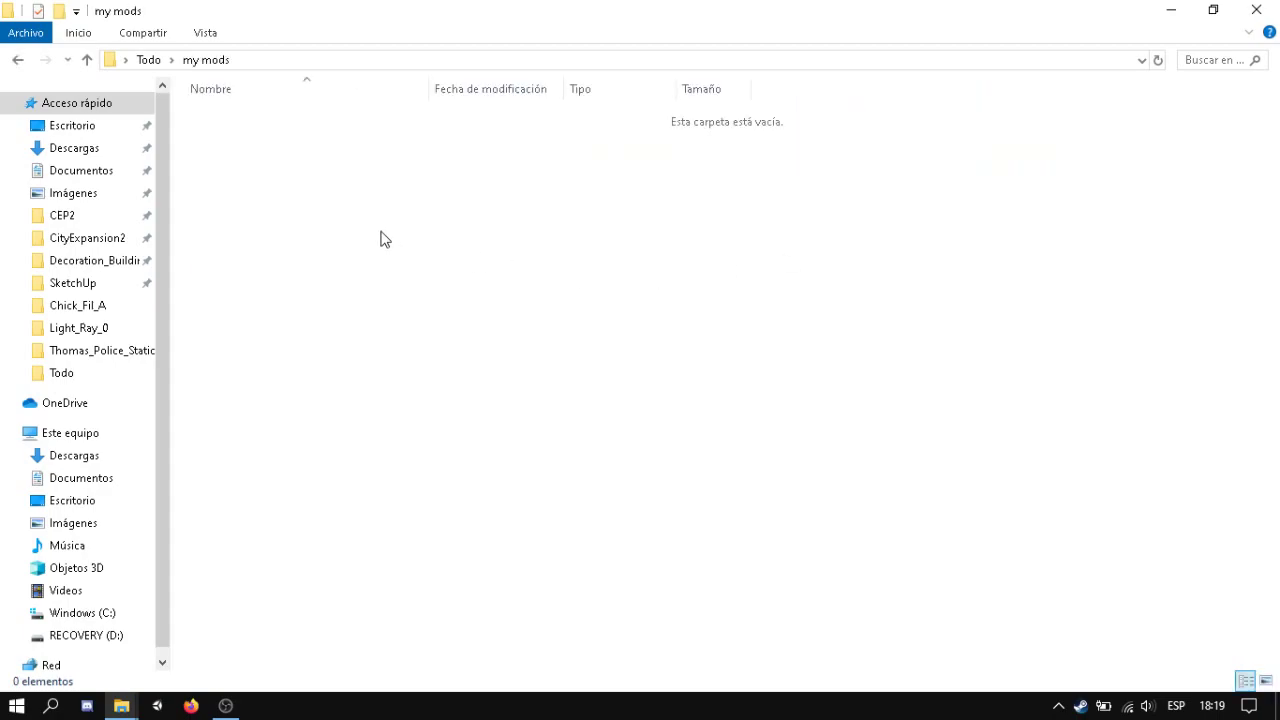
right_click(333, 205)
mouse_move(566, 437)
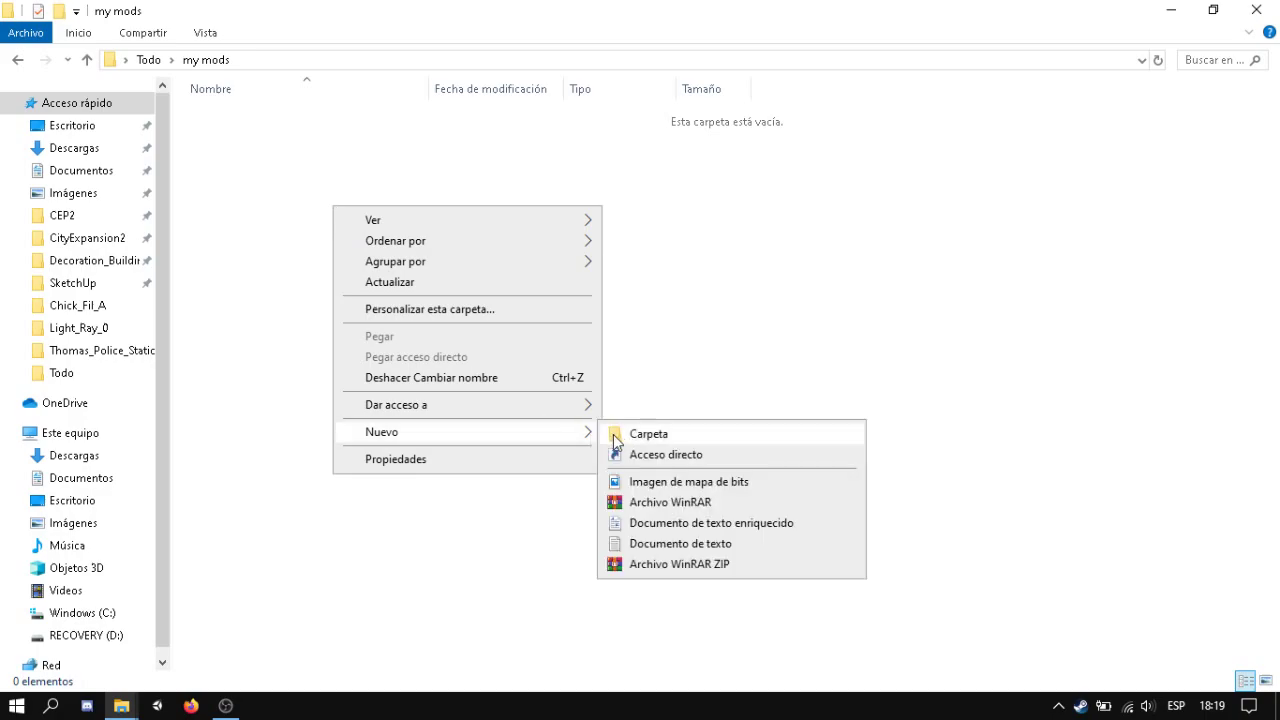
left_click(648, 434)
key("BackSpace")
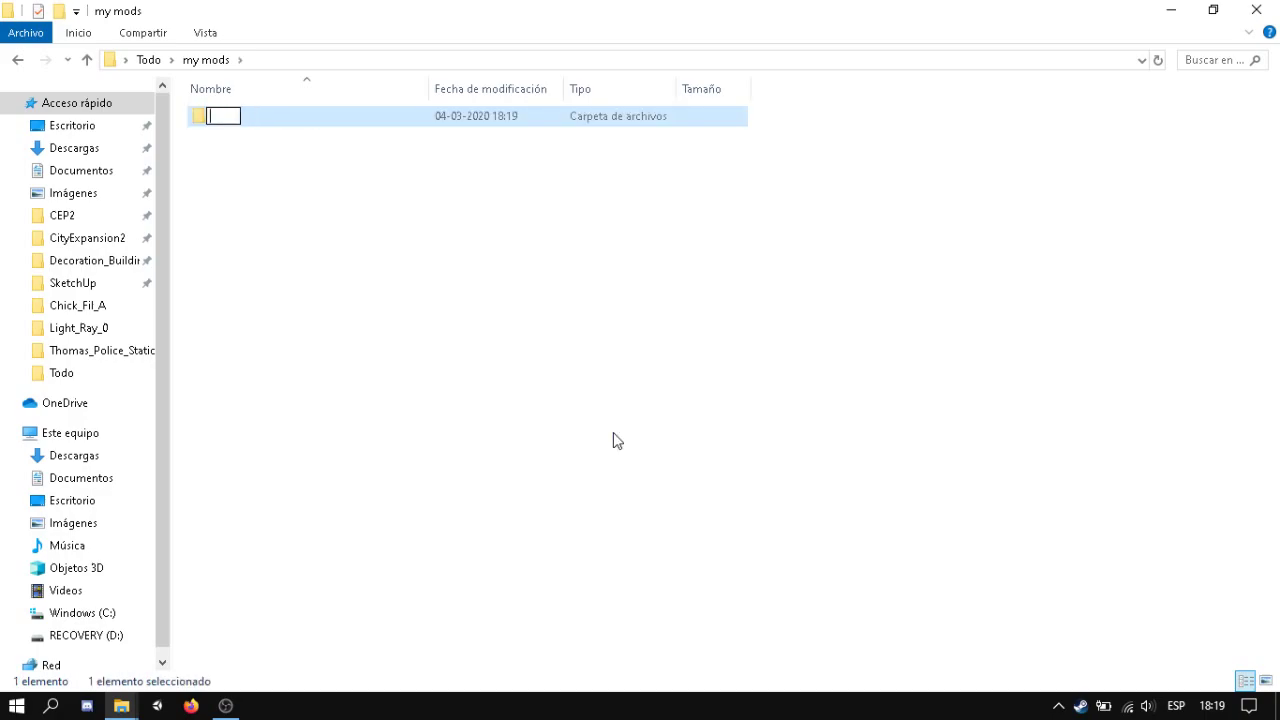
type("MOD_PACK_0")
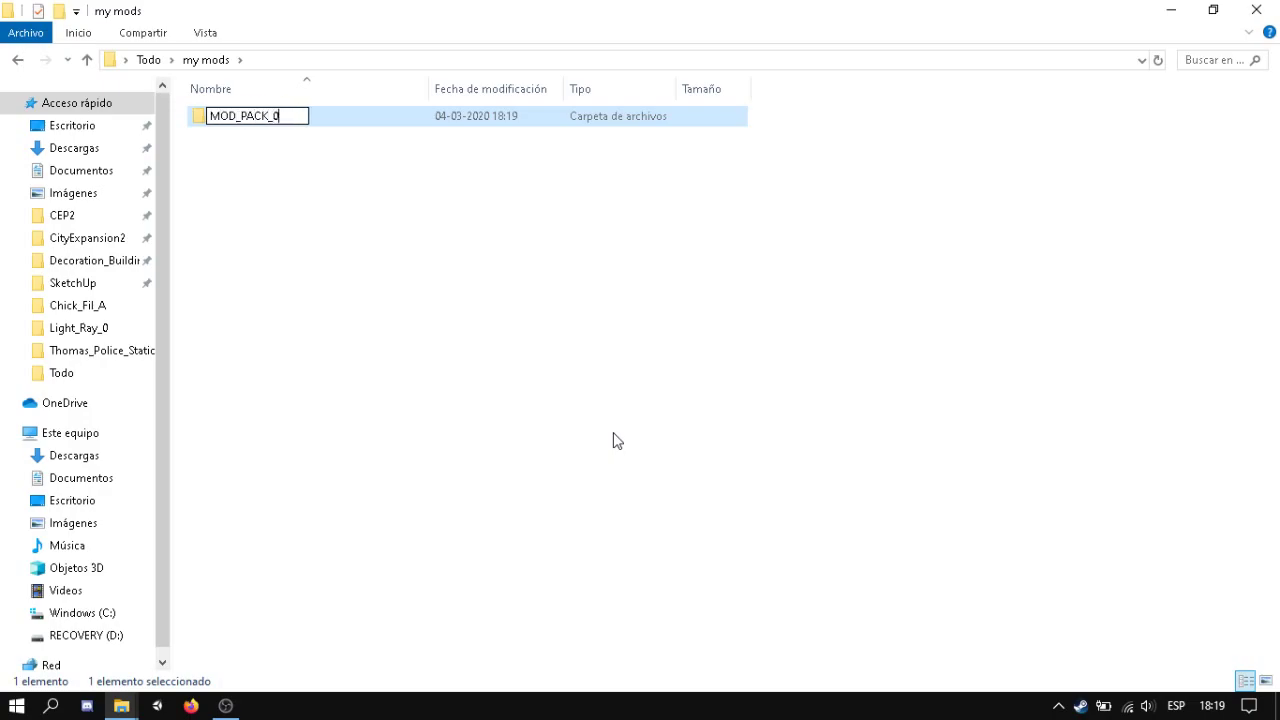
key("Return")
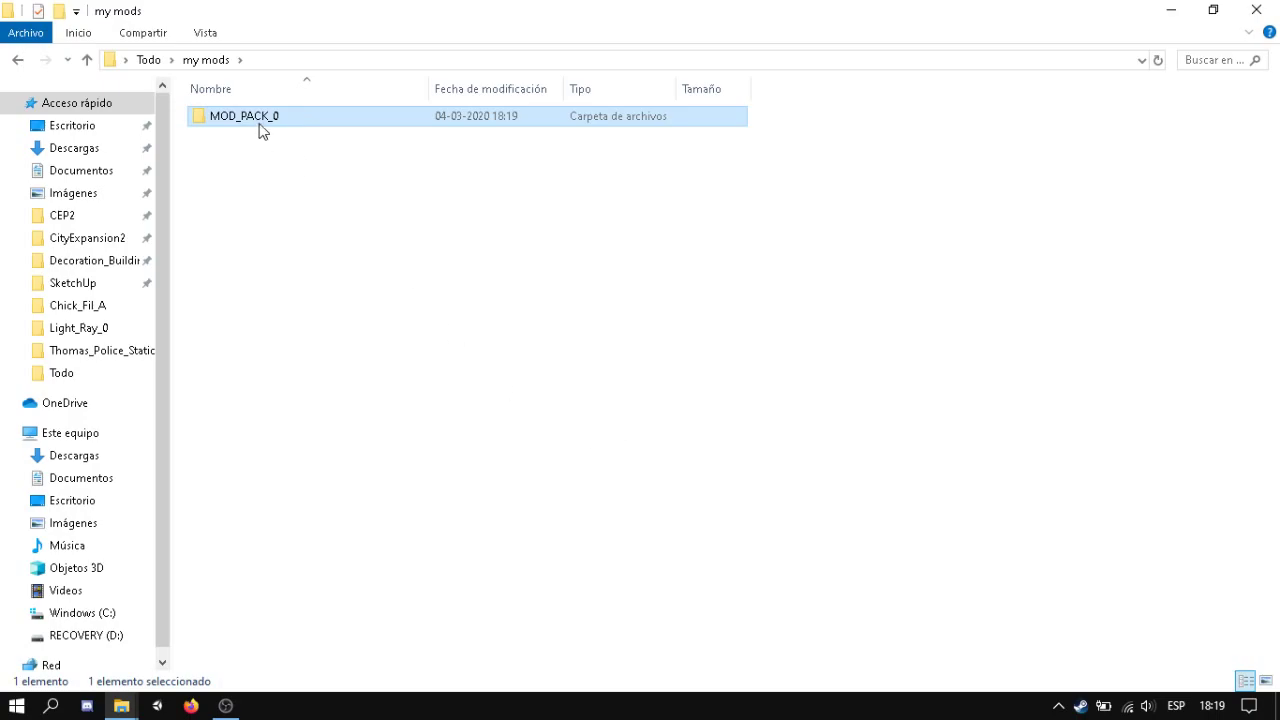
Create a folder named Objects inside the MOD_PACK_0 folder.
double_click(260, 118)
left_click_drag(466, 376, 305, 218)
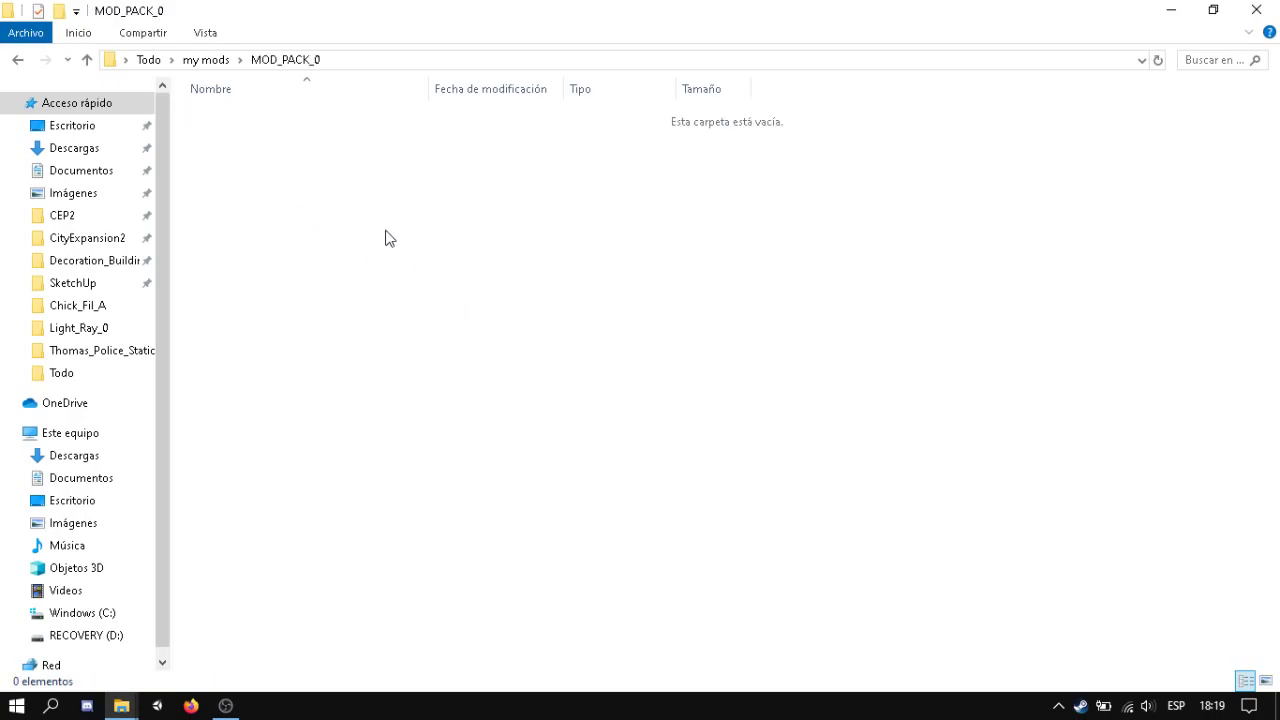
right_click(310, 209)
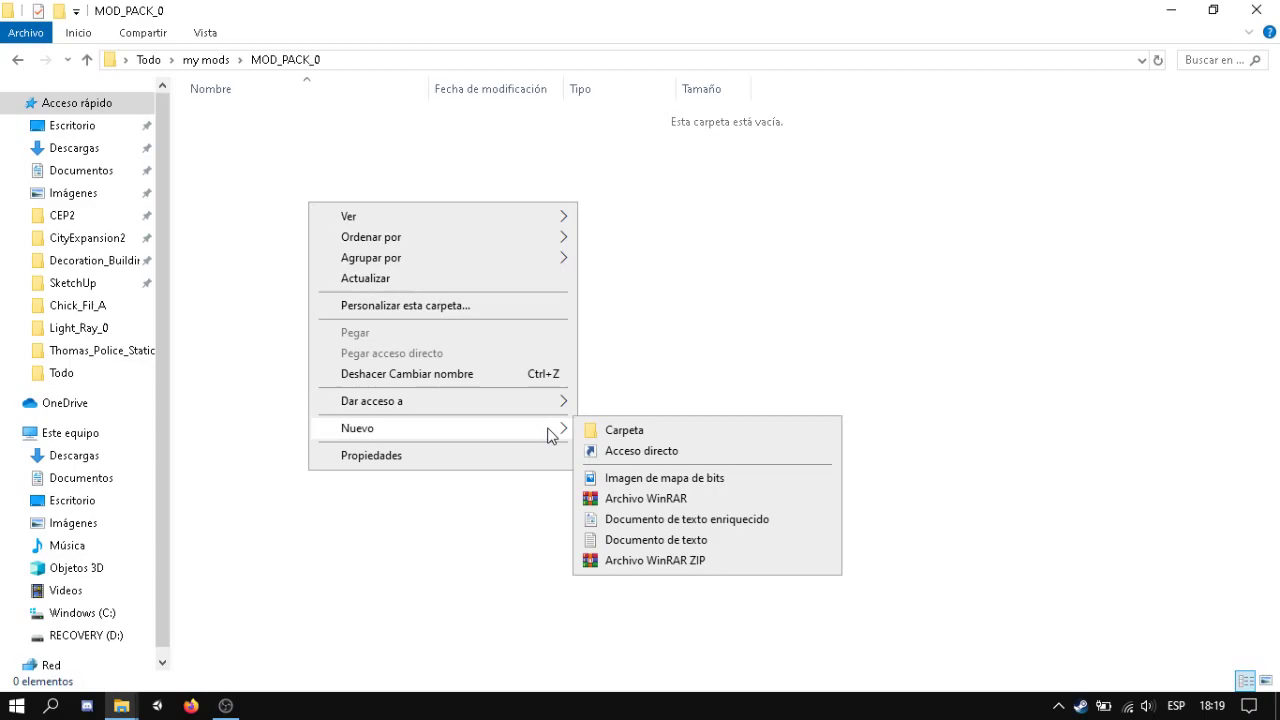
left_click(586, 434)
type("Ob")
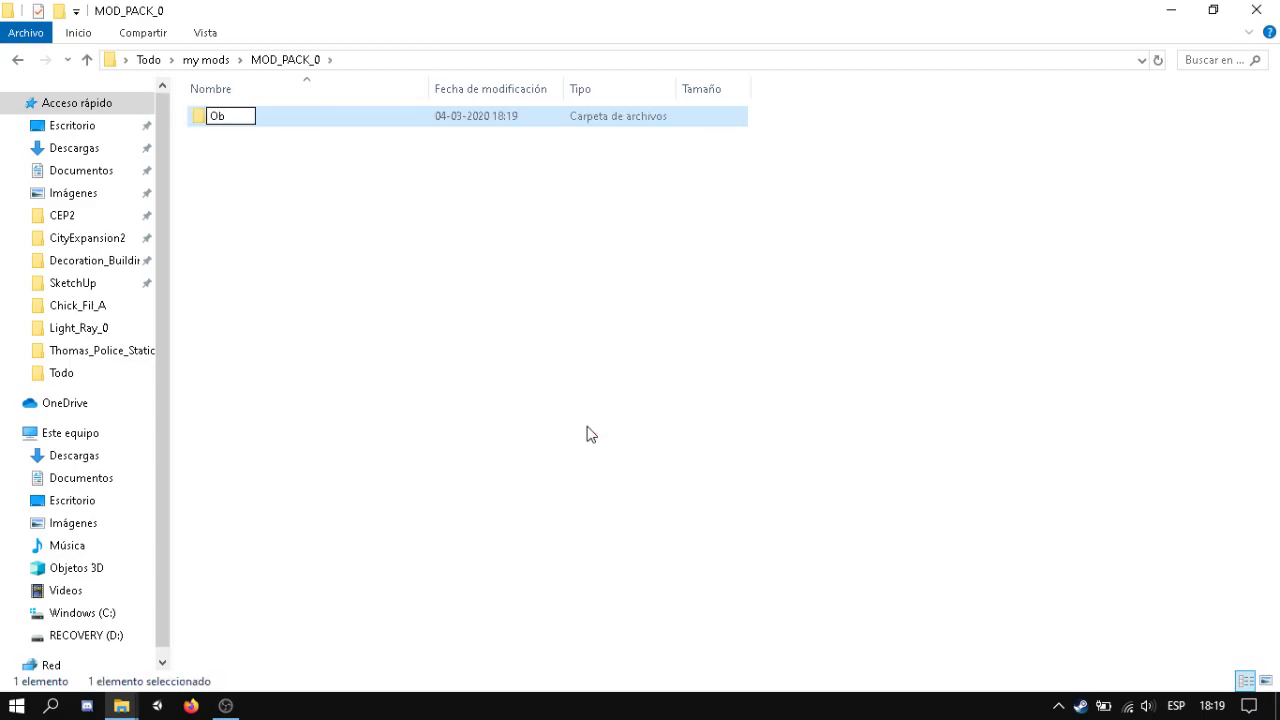
type("jects")
key("Return")
left_click(254, 163)
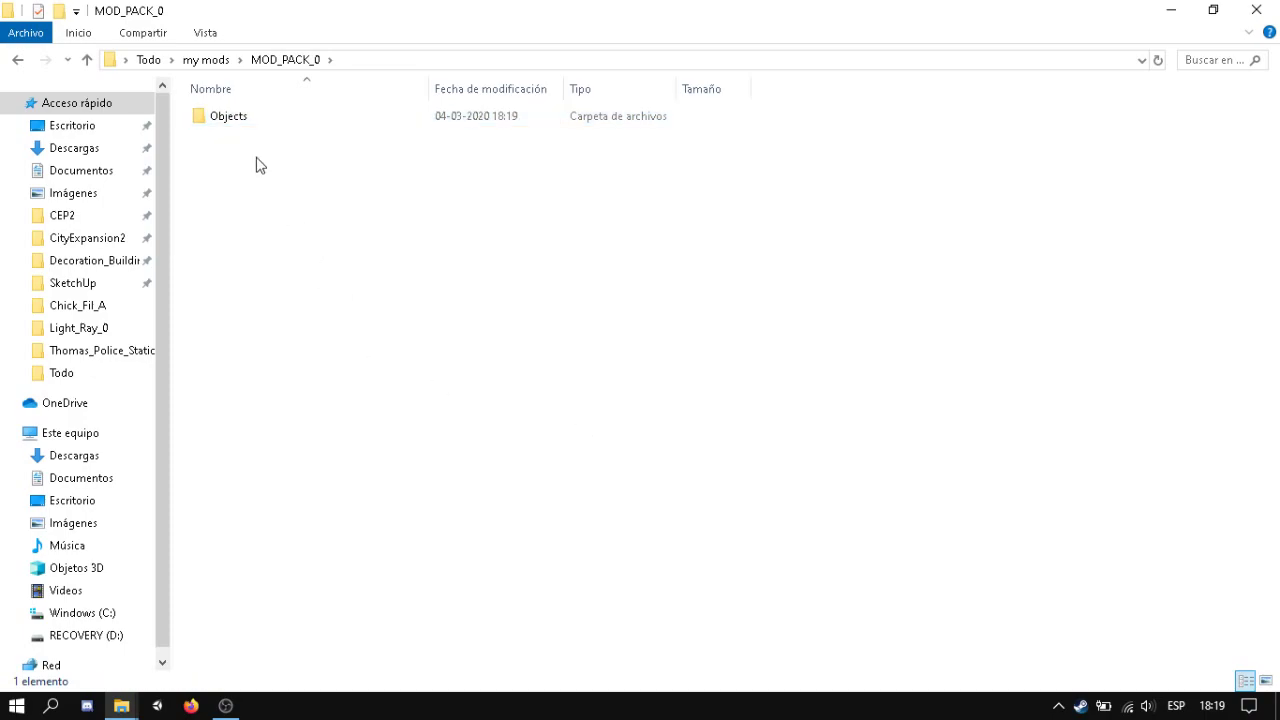
Move the Tutorial_Object_0 folder from the desktop into the Objects folder of MOD_PACK_0.
left_click(218, 62)
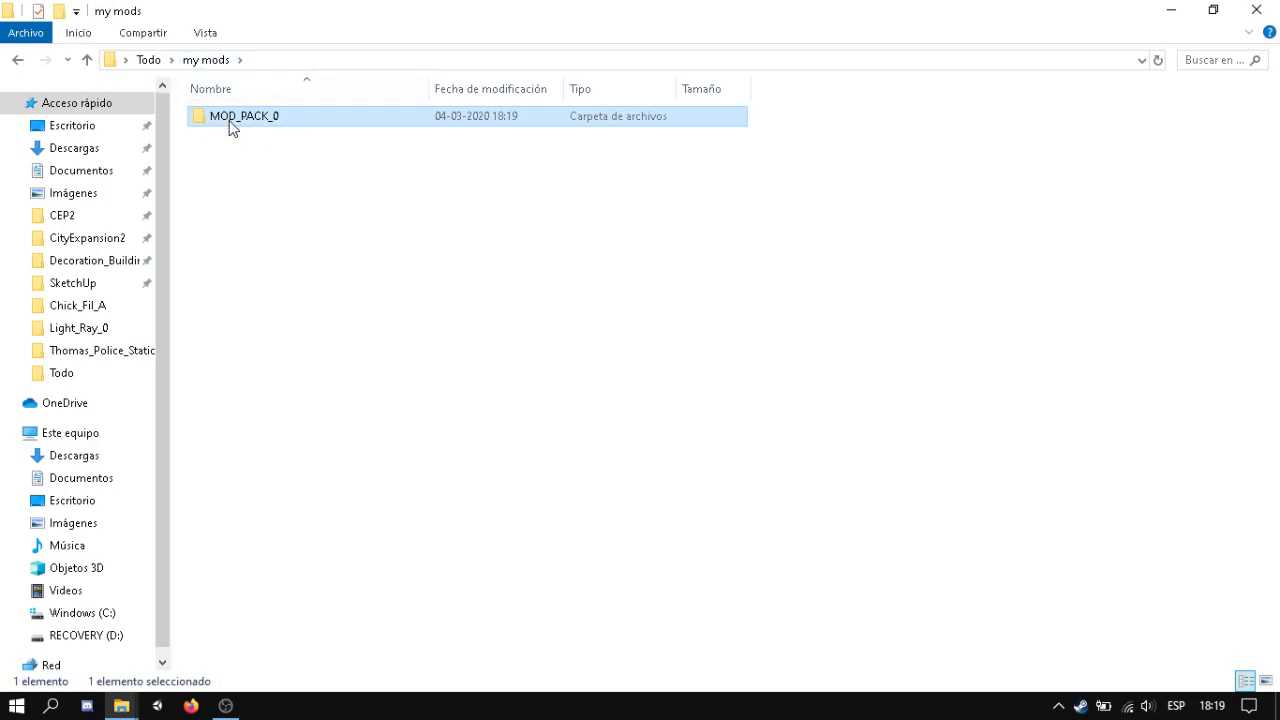
double_click(230, 118)
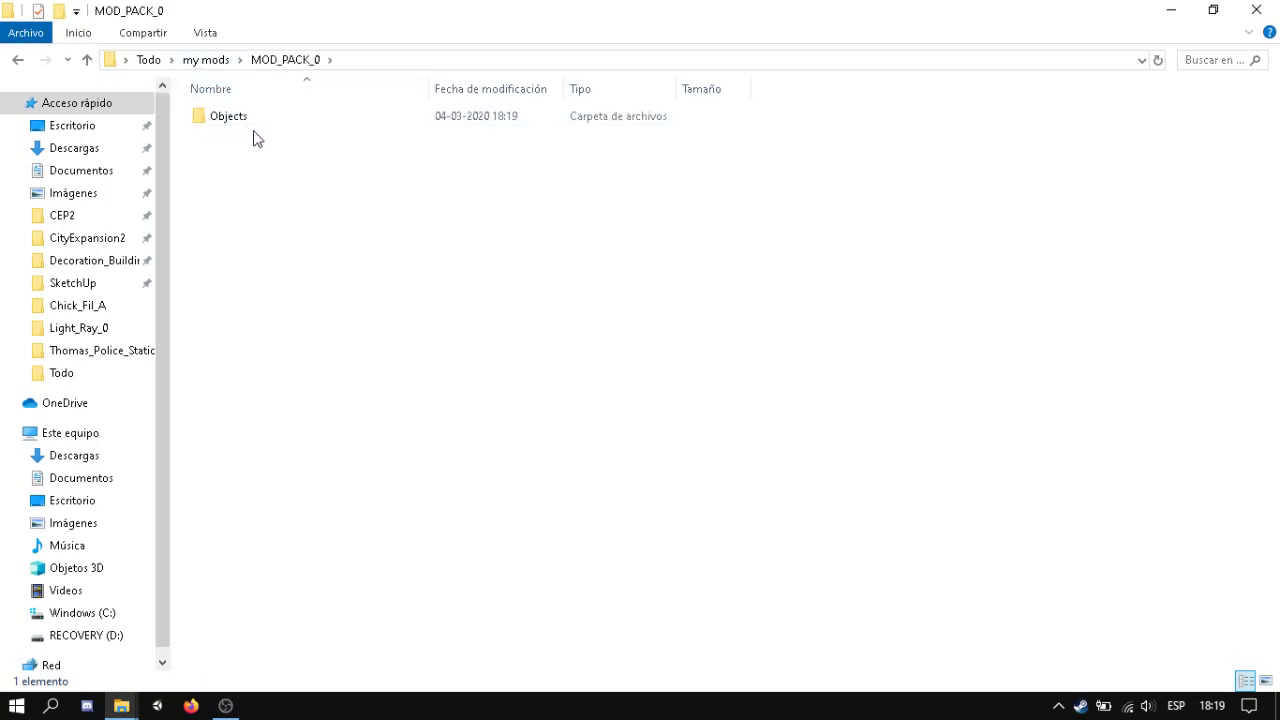
left_click_drag(292, 152, 226, 119)
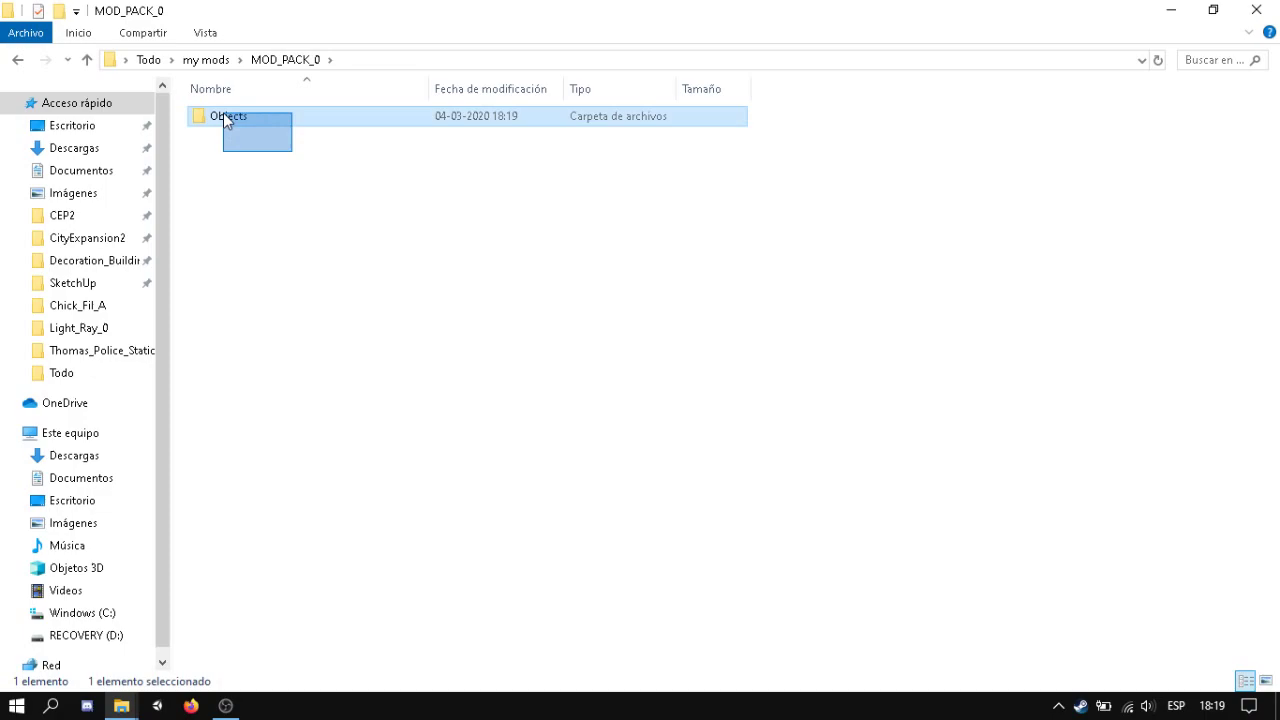
left_click_drag(224, 114, 231, 122)
double_click(229, 118)
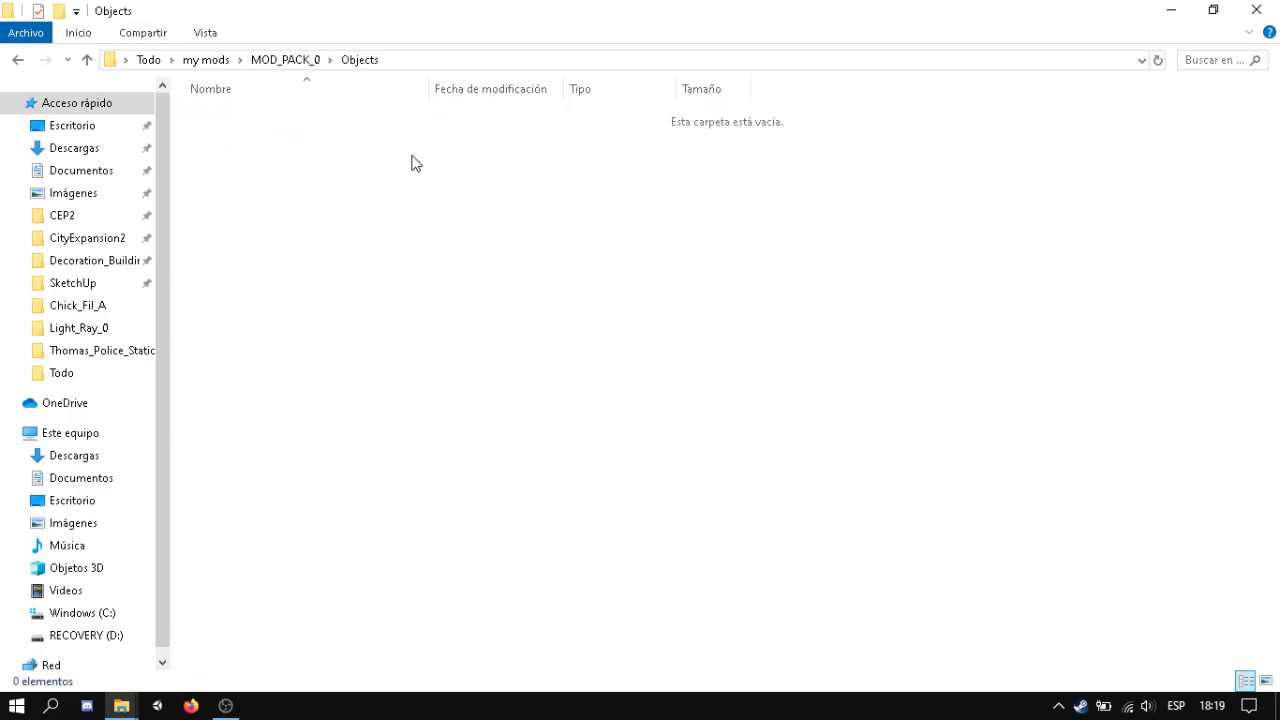
left_click(1172, 12)
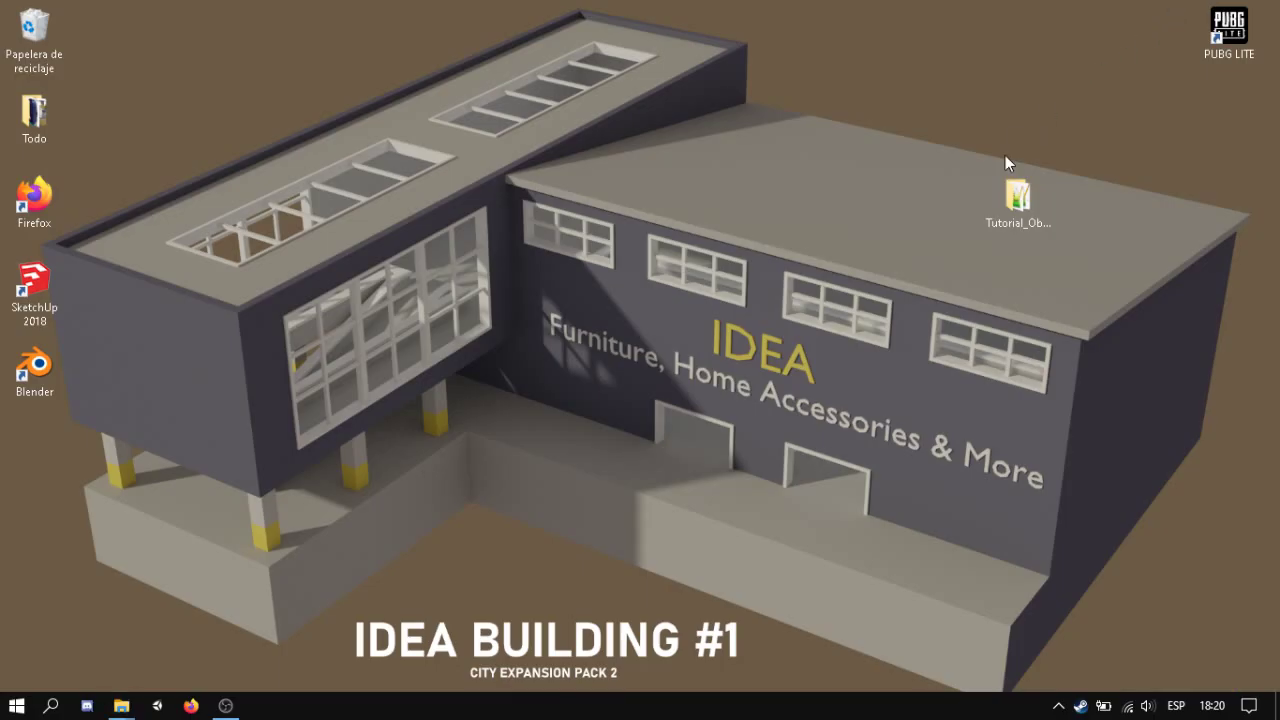
left_click_drag(992, 216, 391, 200)
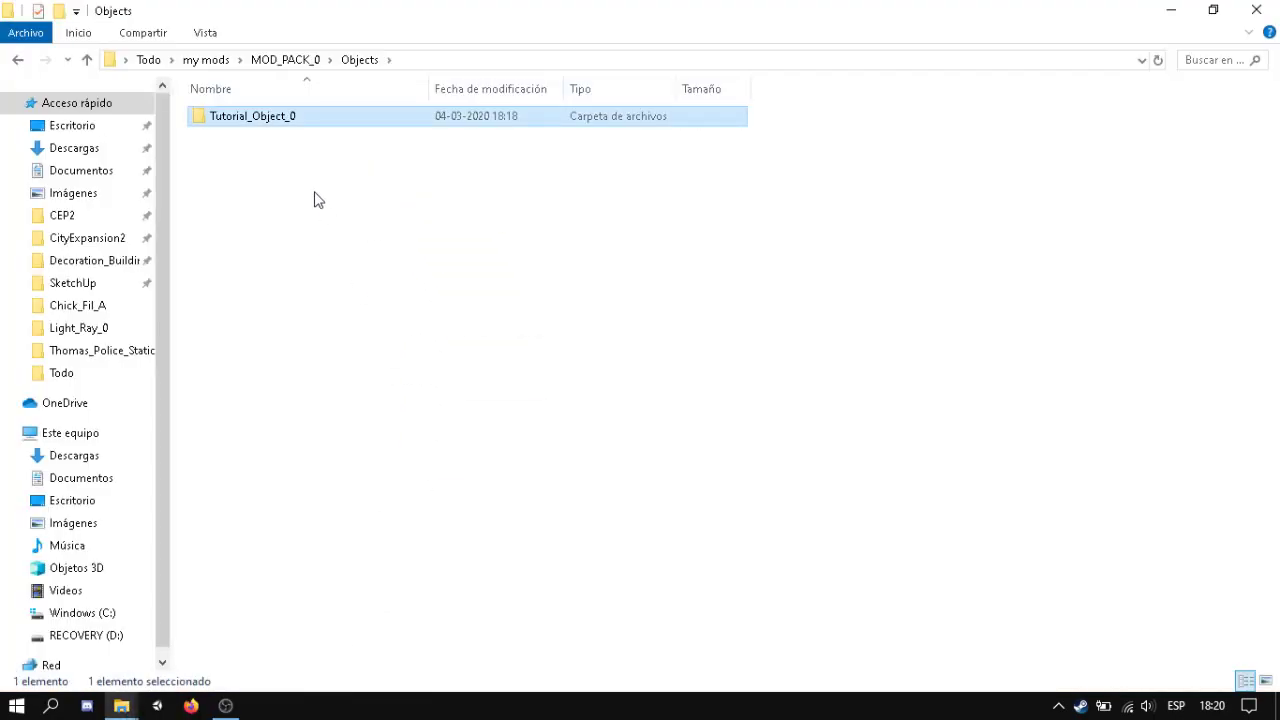
Create a folder named Large inside the Objects folder of MOD_PACK_0.
left_click(280, 170)
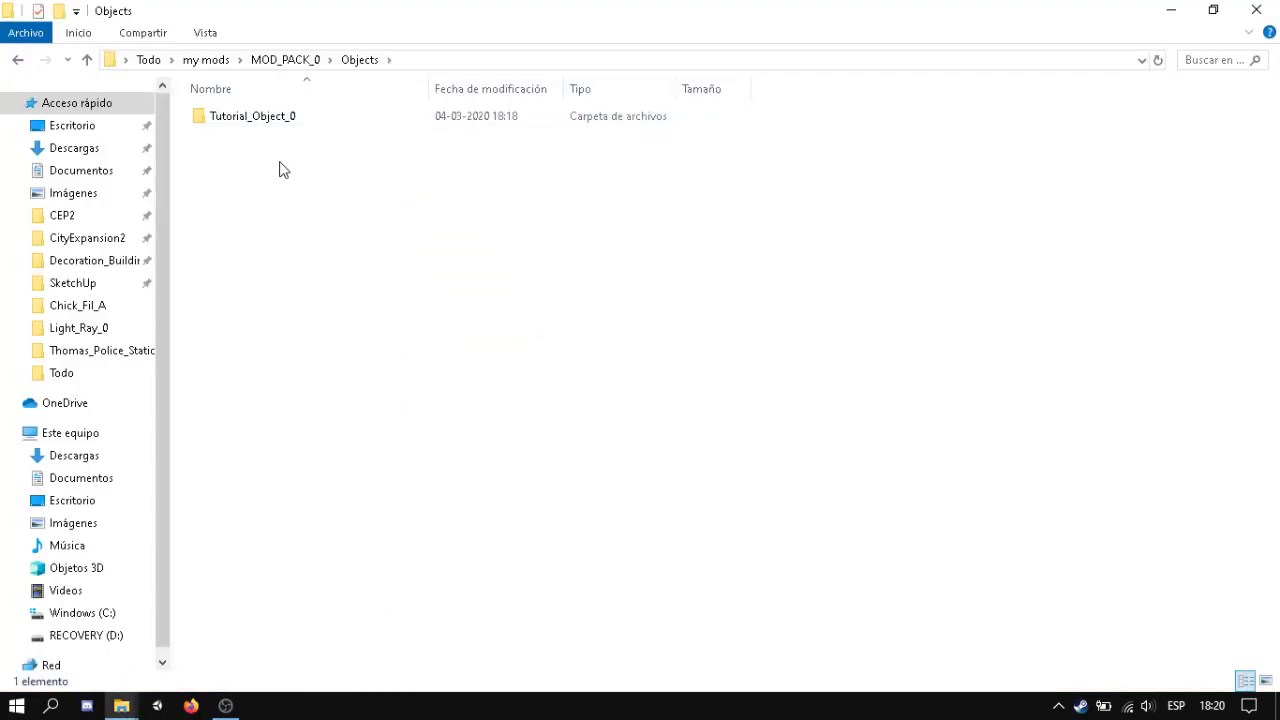
right_click(311, 207)
mouse_move(474, 434)
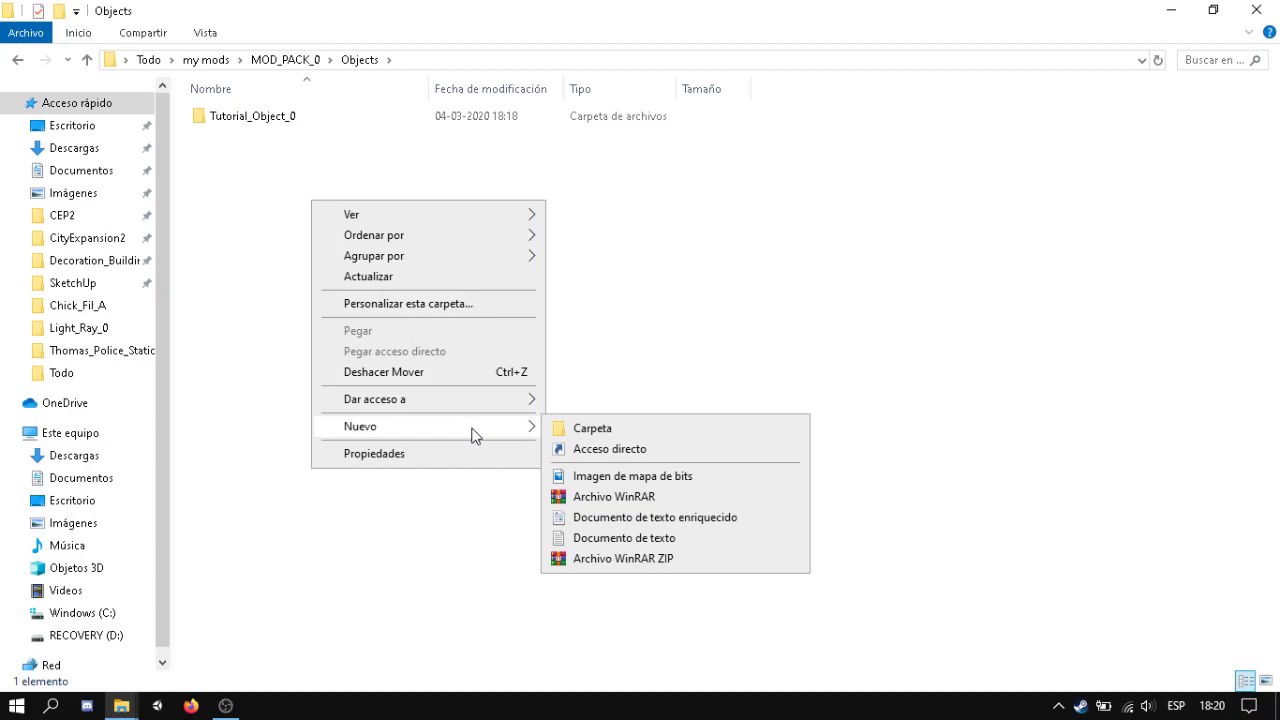
left_click(607, 430)
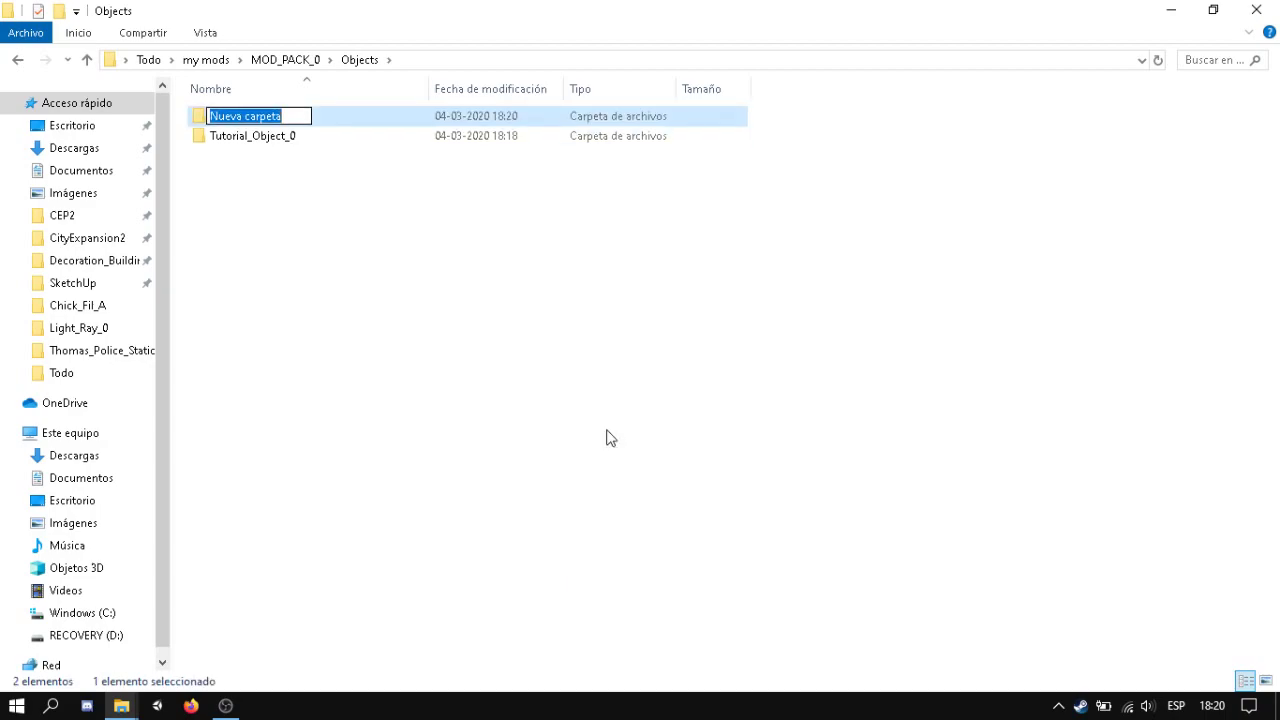
type("Large")
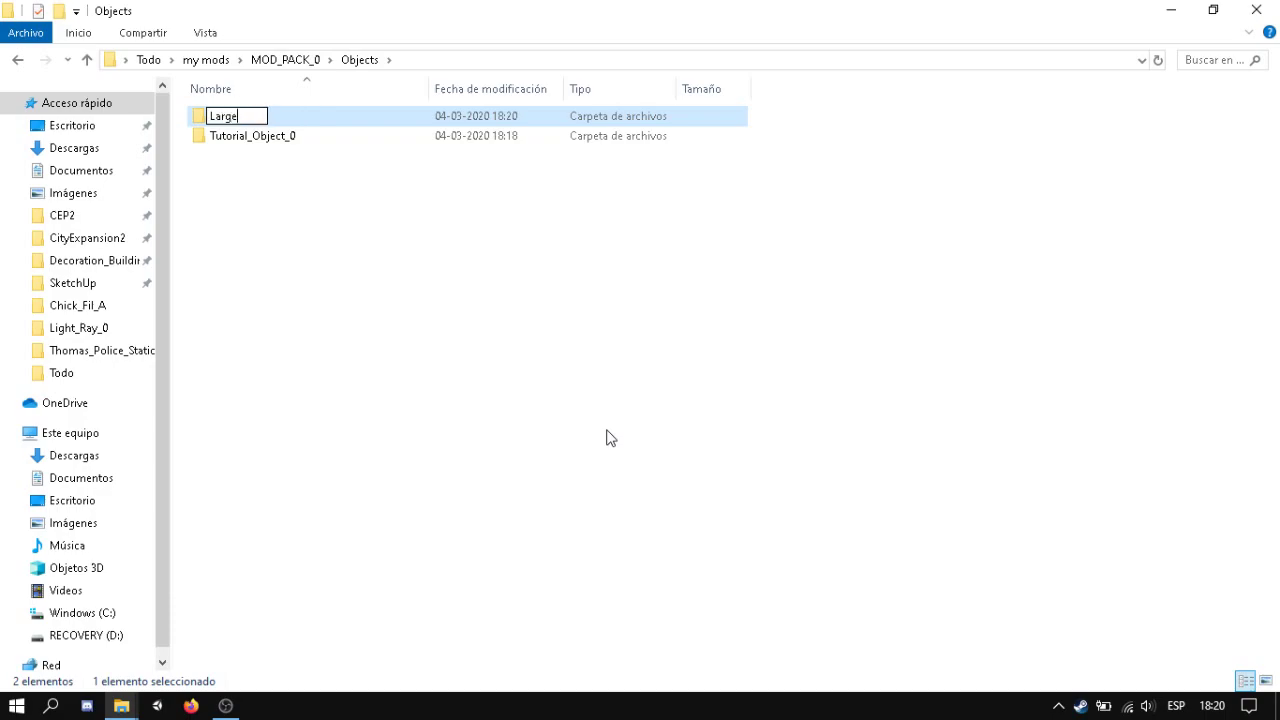
key("Return")
Create a folder named Medium alongside the Large folder.
right_click(478, 294)
mouse_move(700, 520)
left_click(770, 521)
type("Medium")
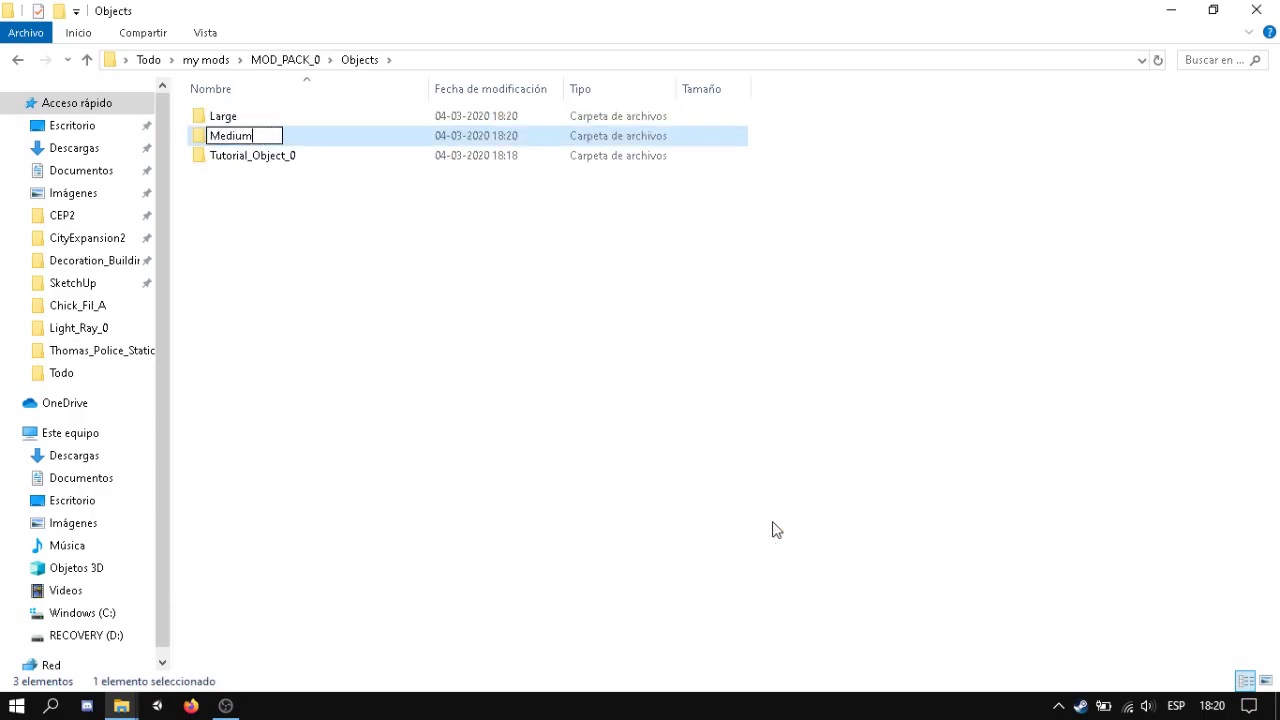
key("Return")
Create a folder named Small alongside the Large and Medium folders.
right_click(655, 417)
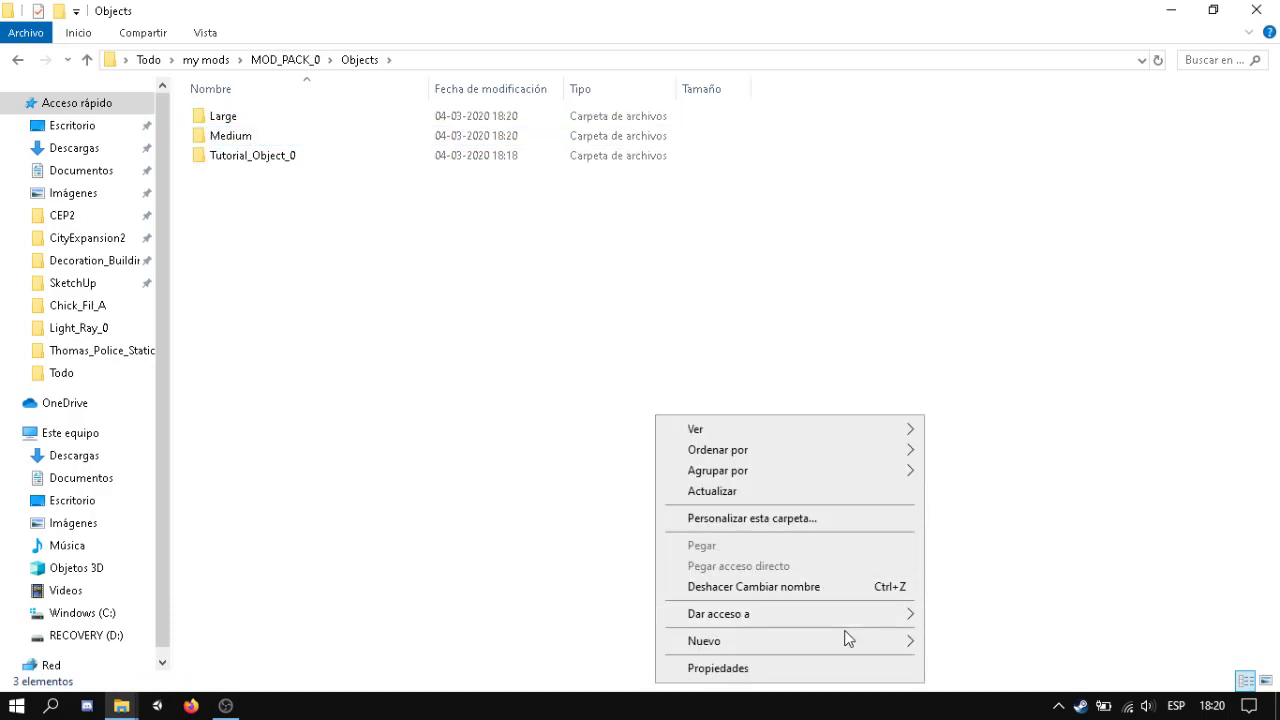
mouse_move(850, 640)
left_click(954, 512)
type("Saml")
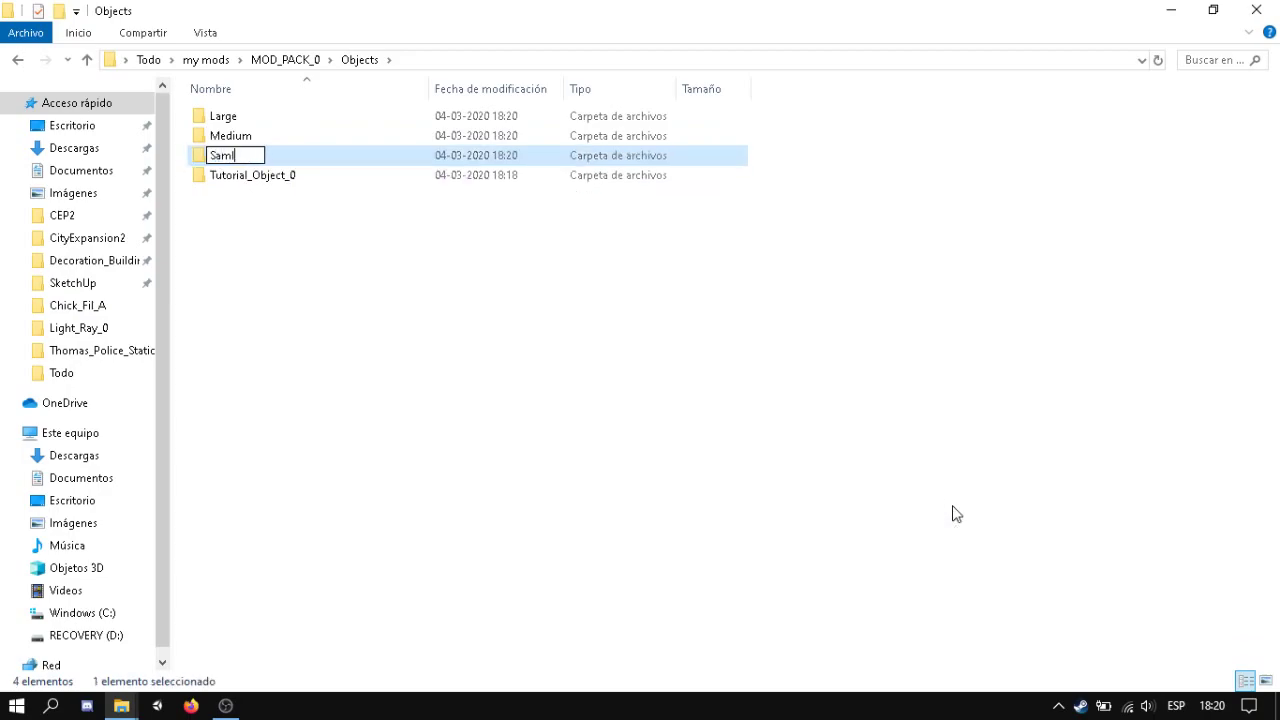
key("BackSpace")
key("BackSpace")
key("BackSpace")
type("mall")
left_click(955, 513)
Move the Tutorial_Object_0 folder into the Large folder.
left_click(253, 188)
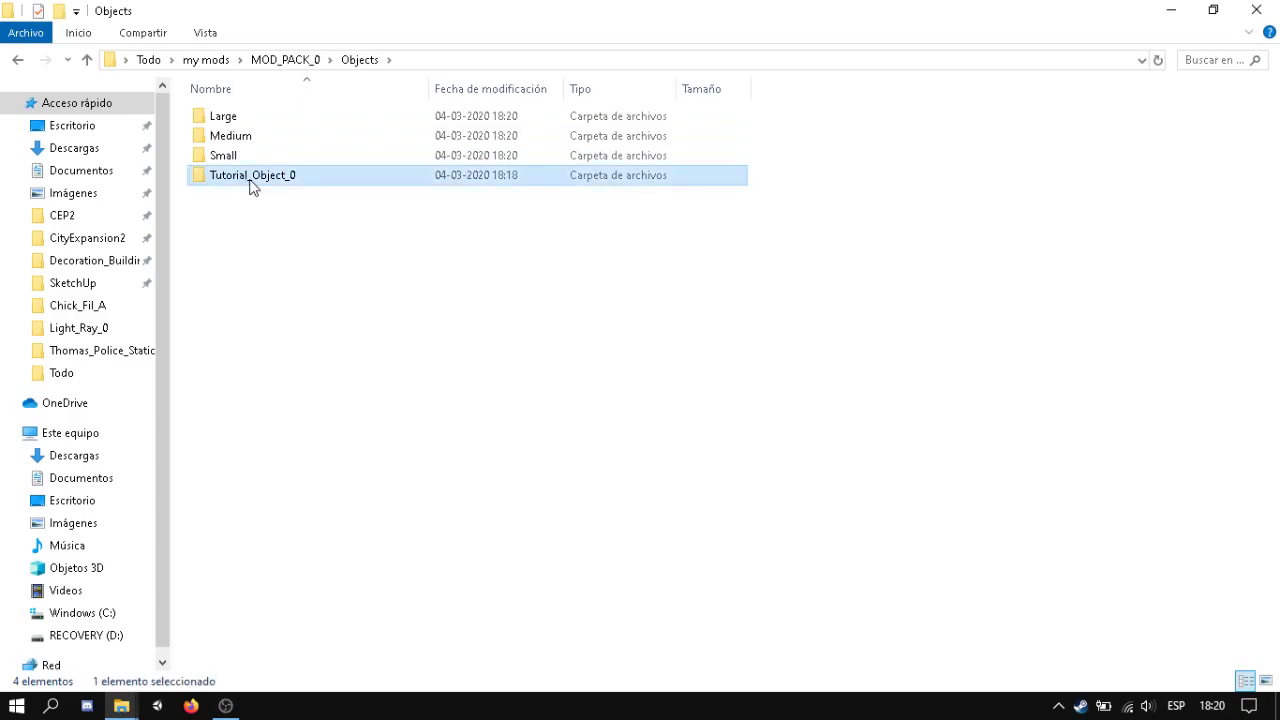
left_click_drag(253, 188, 238, 120)
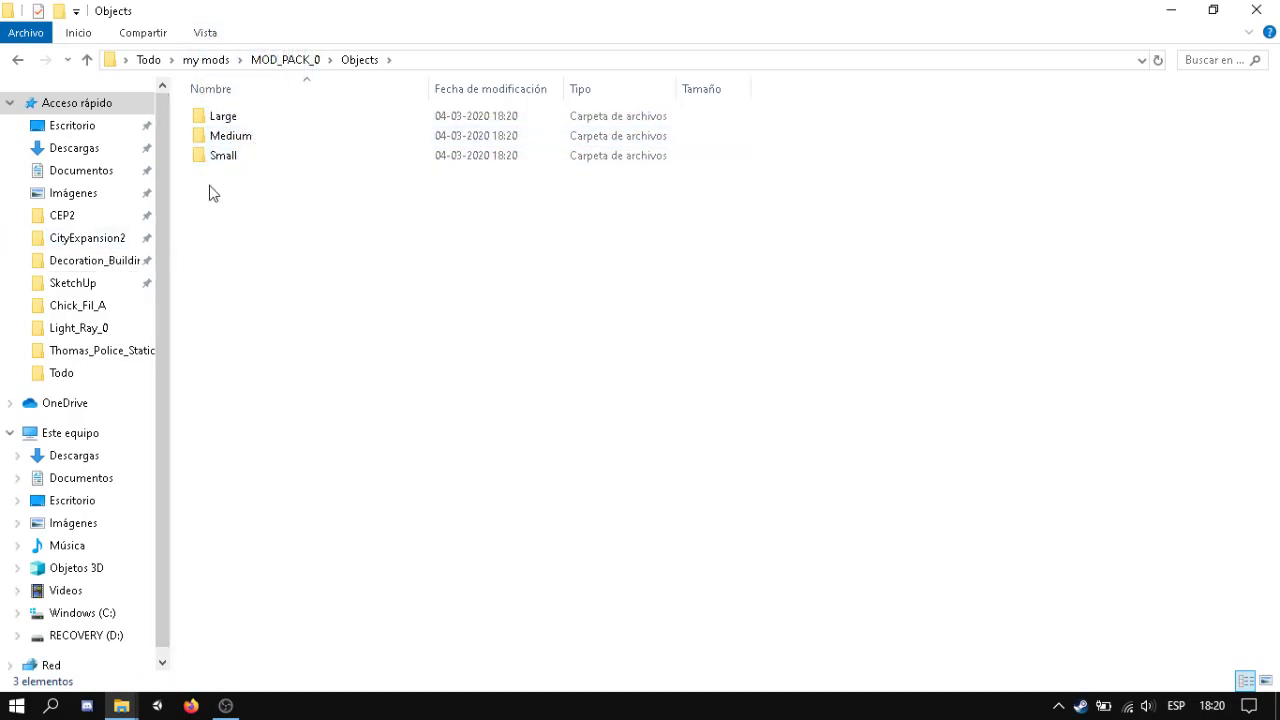
Go up to MOD_PACK_0 and on to "my mods" to review the folder hierarchy, and reopen MOD_PACK_0.
left_click(285, 62)
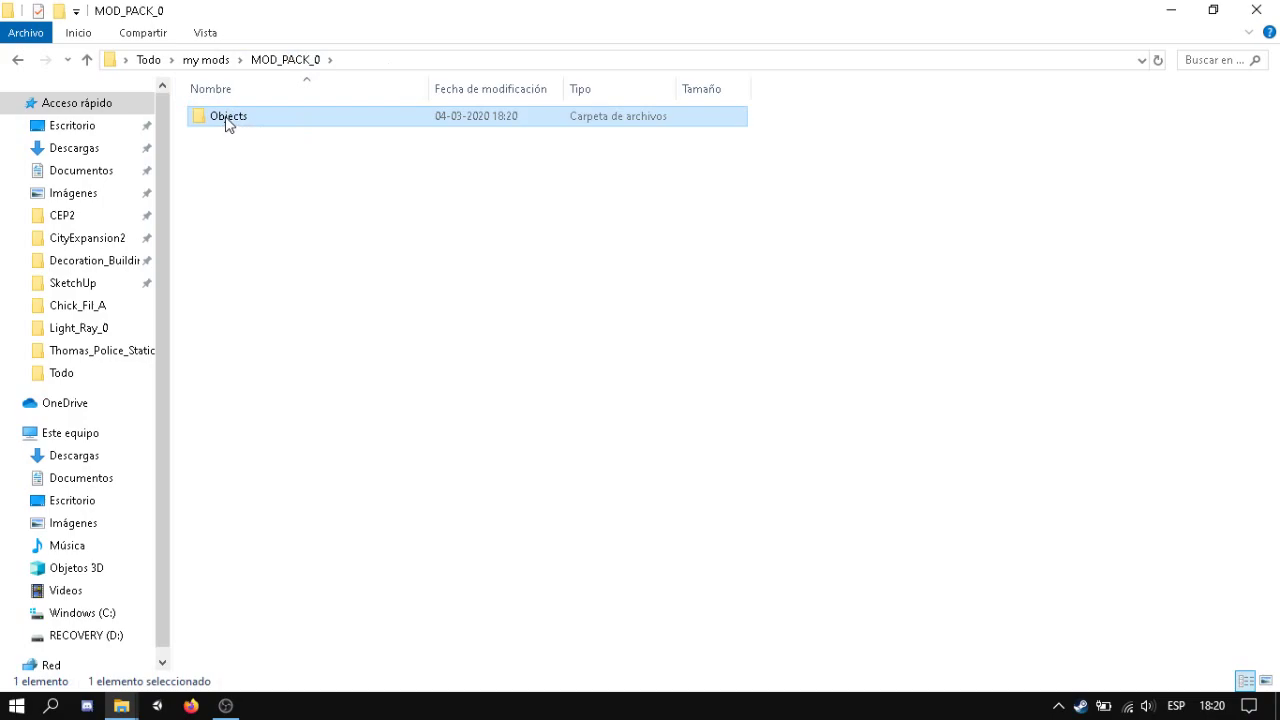
mouse_move(227, 122)
left_click(253, 176)
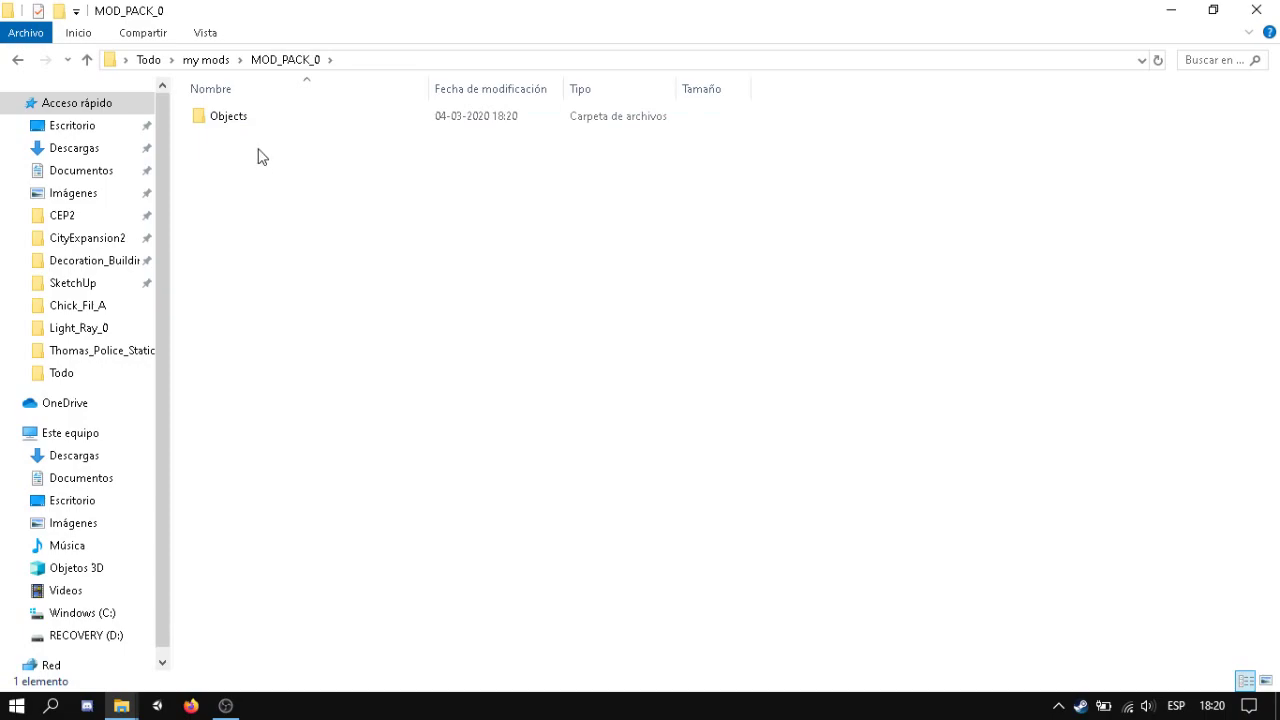
left_click(215, 62)
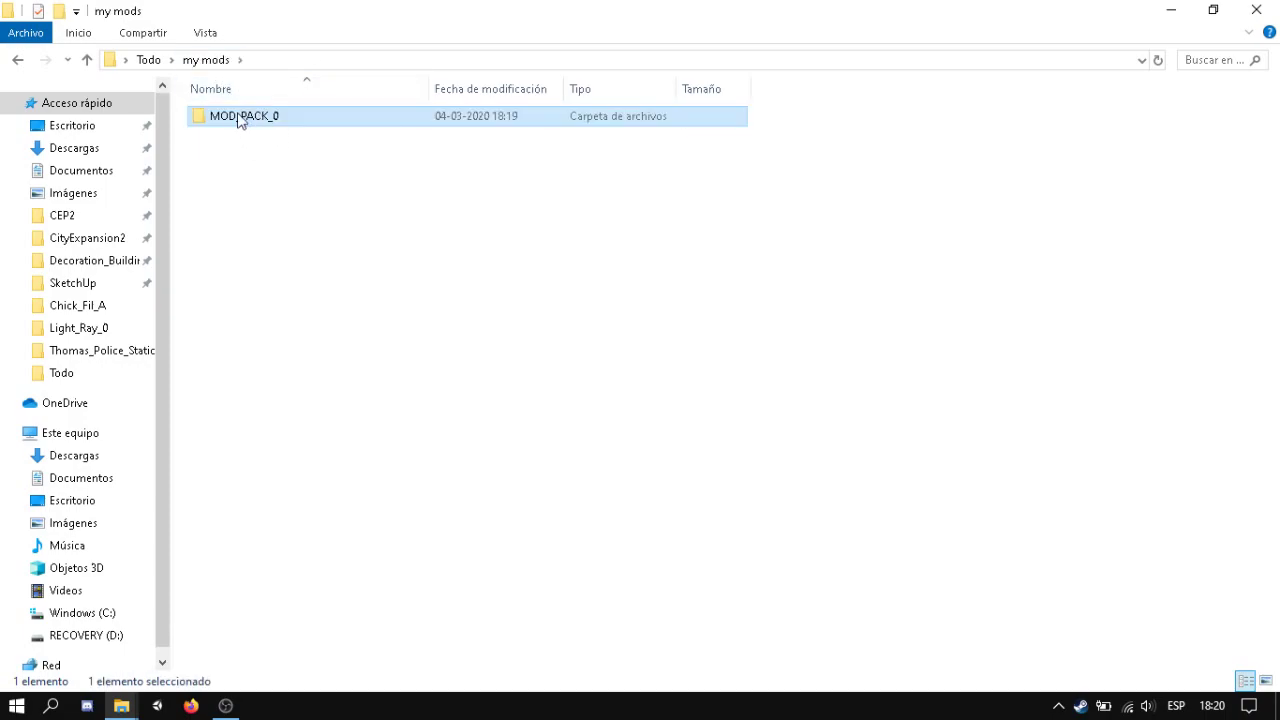
left_click_drag(306, 149, 199, 118)
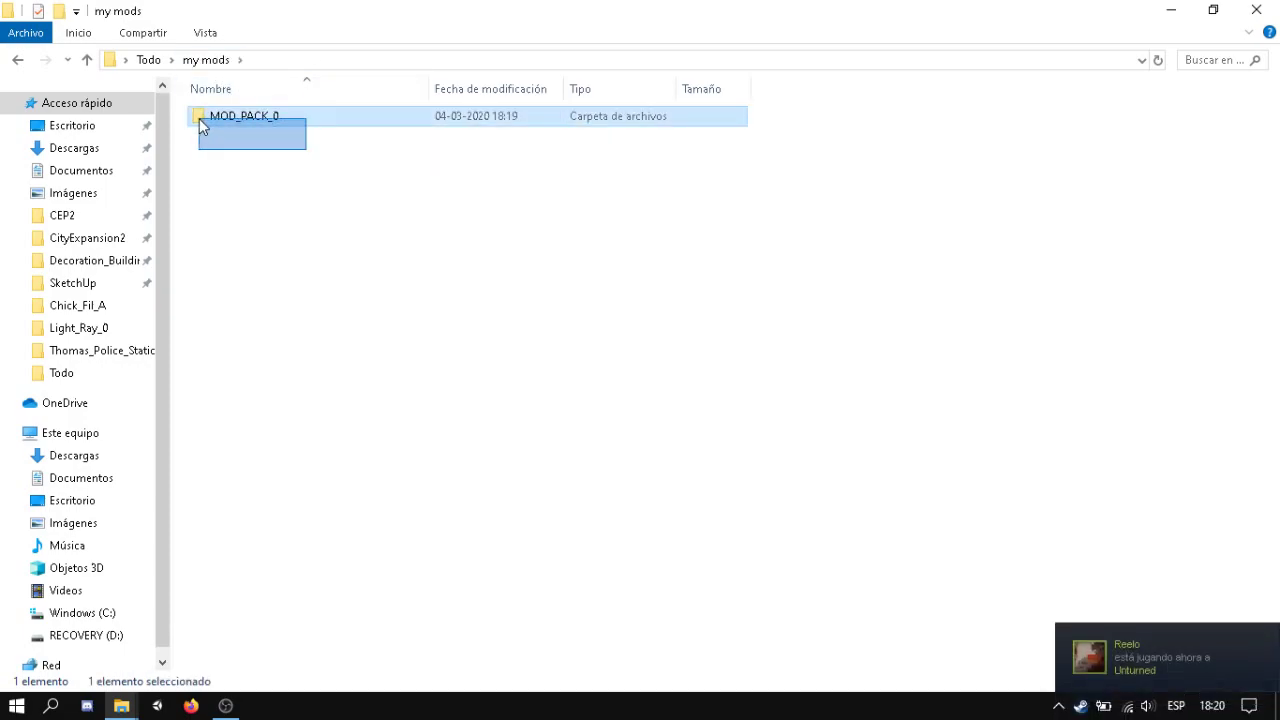
right_click(242, 125)
left_click(217, 274)
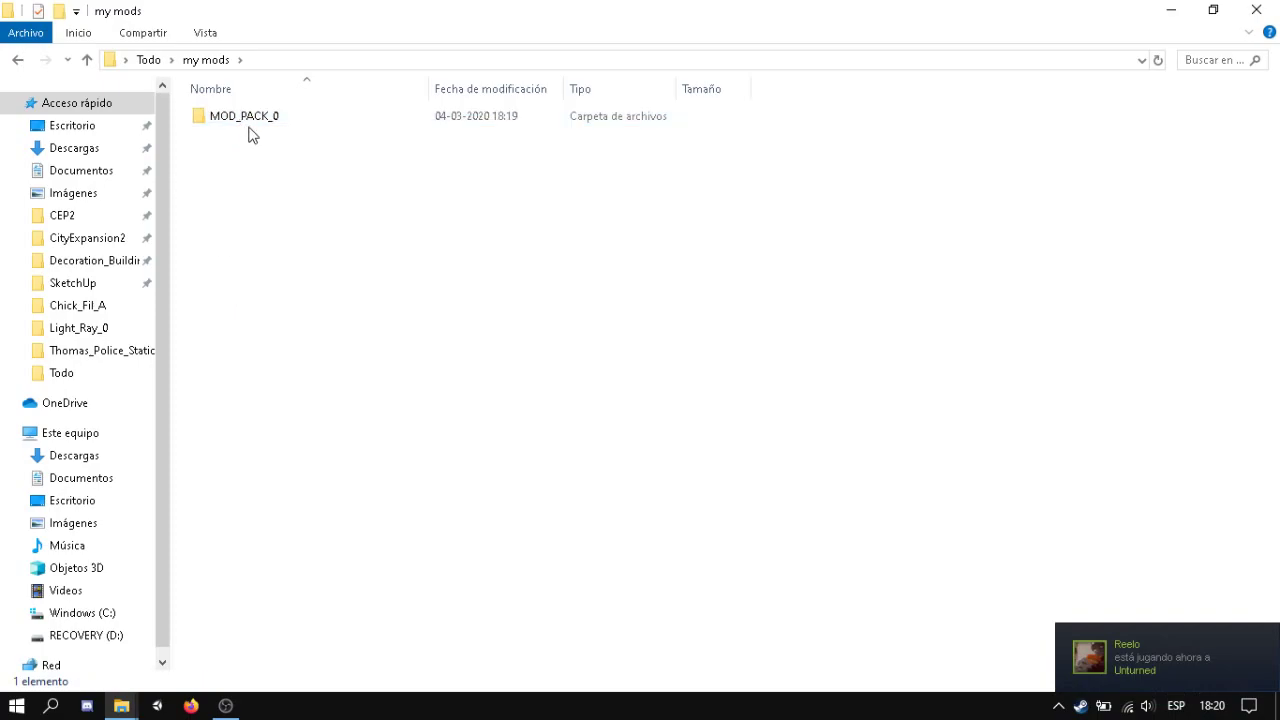
double_click(250, 122)
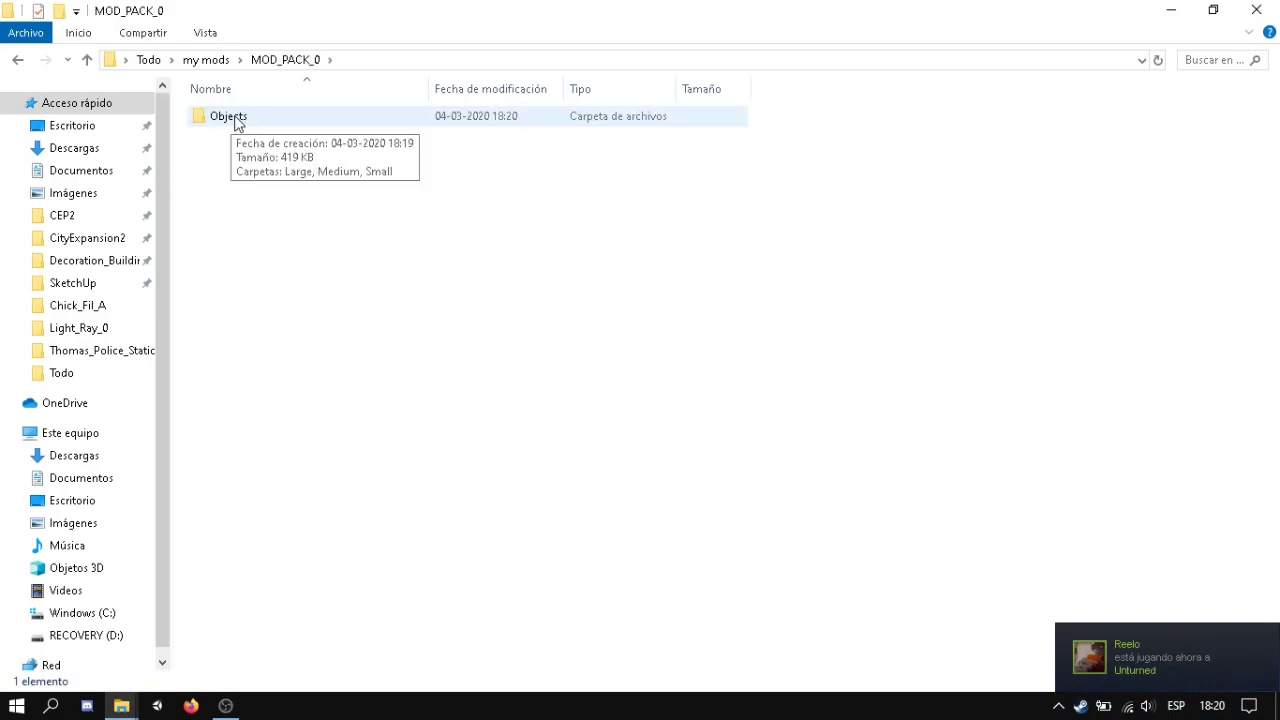
Examine the location path in the Objects folder's properties and close the properties.
left_click(233, 121)
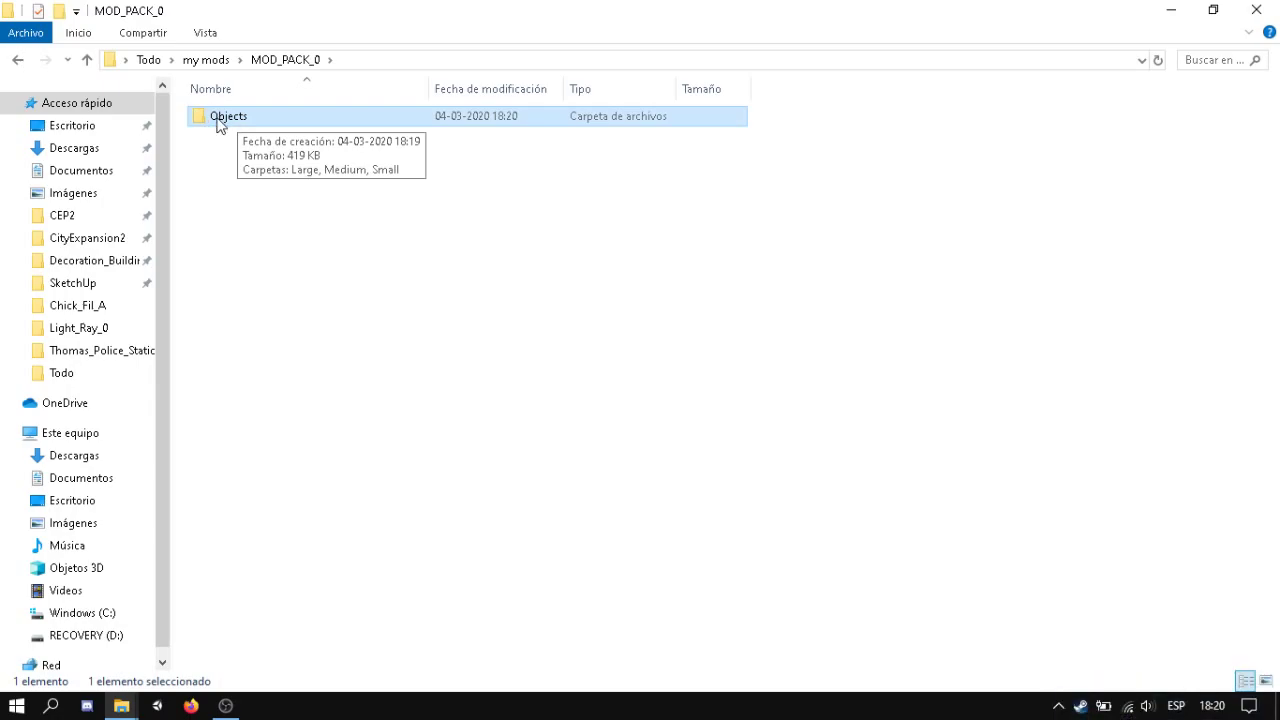
right_click(219, 120)
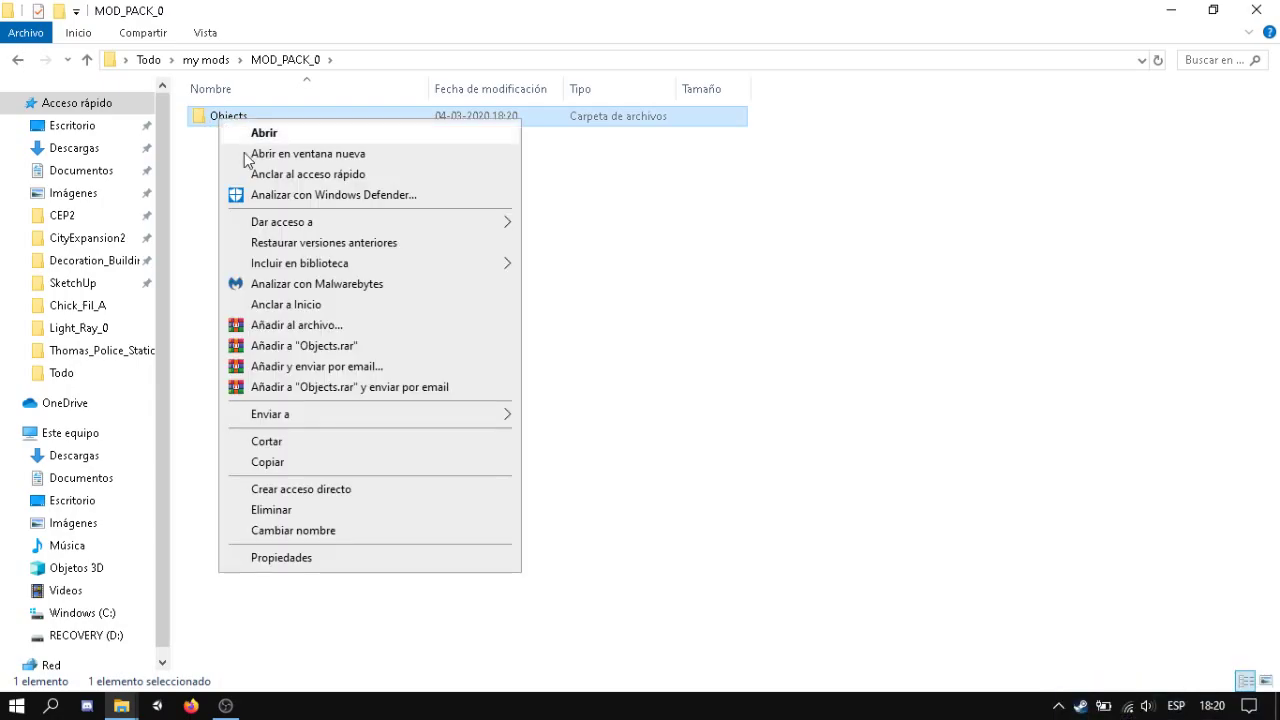
left_click(283, 558)
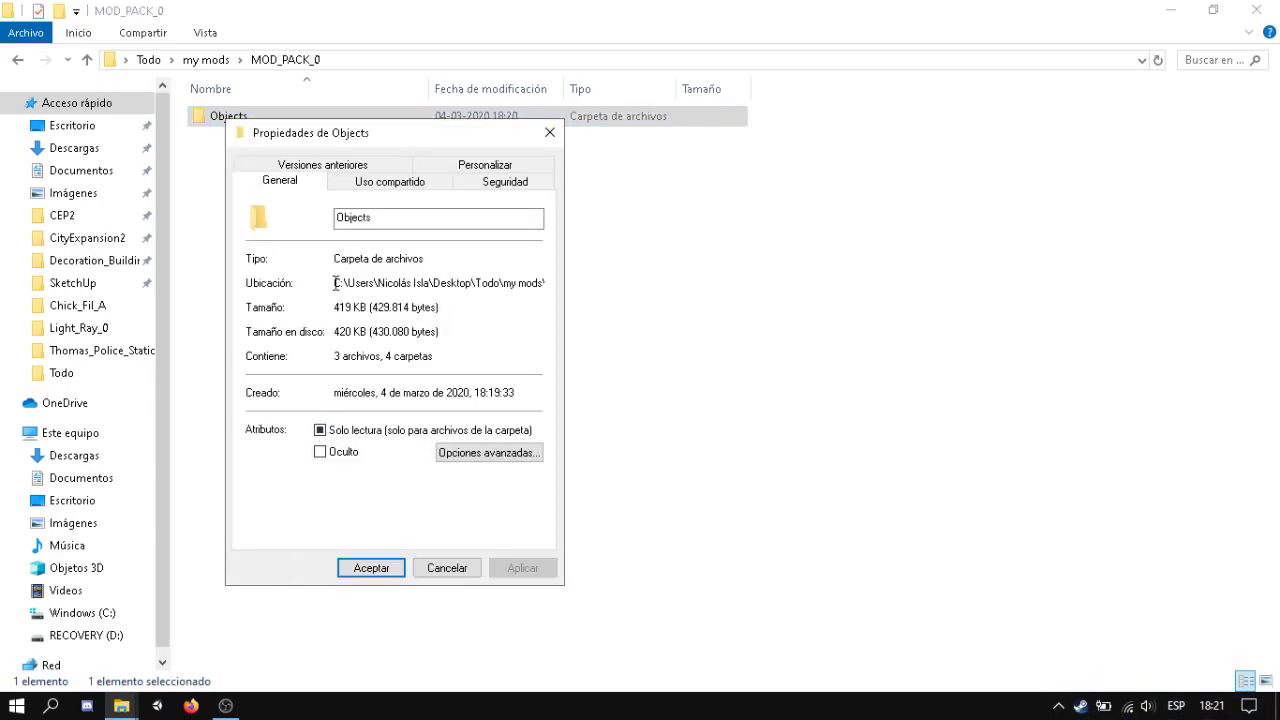
left_click_drag(333, 283, 600, 286)
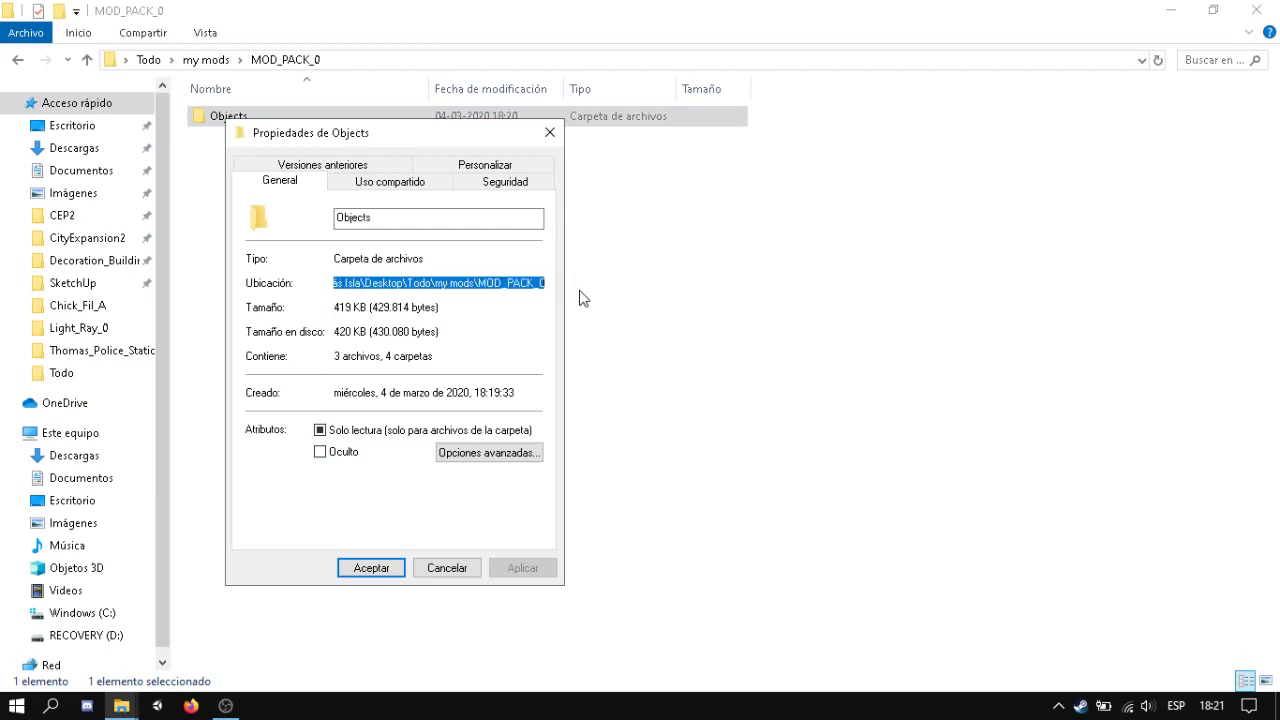
left_click(549, 133)
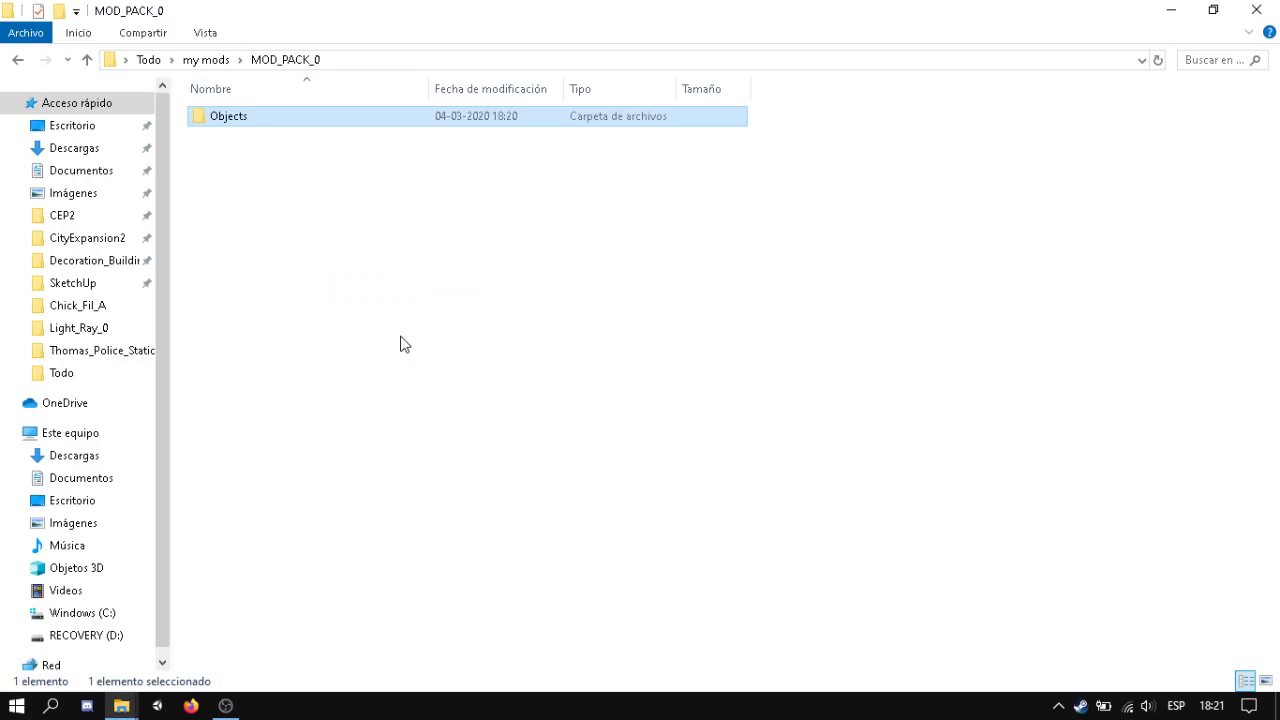